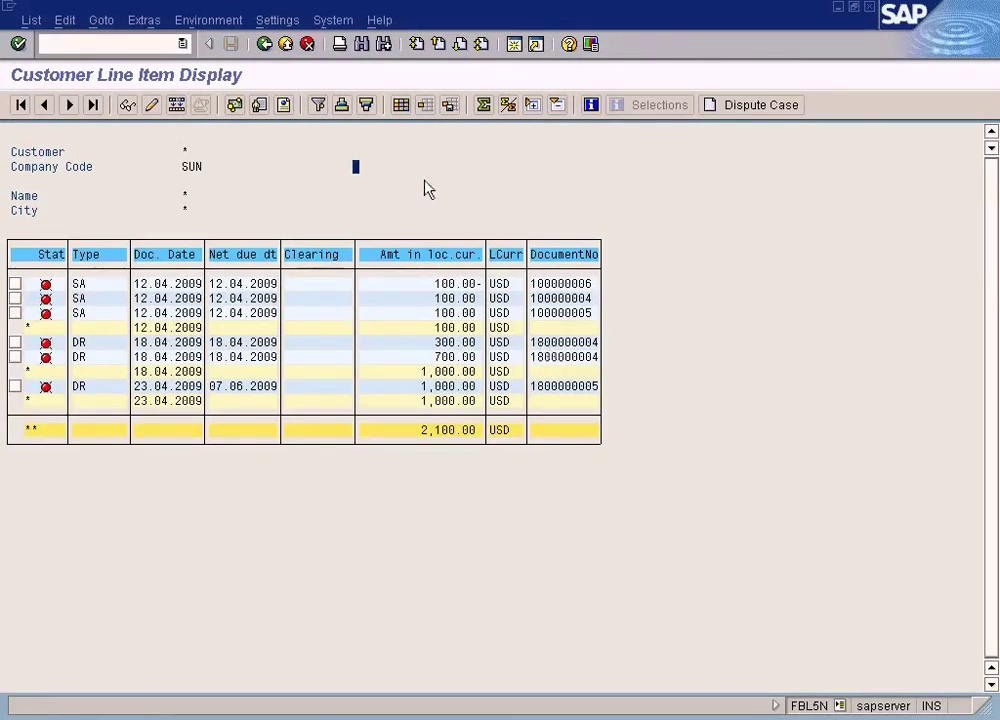
- Add the hidden fields Posting Date and Company Code to line 1 of the customer line item layout
{"action": "left_click", "coordinate": [401, 105]}
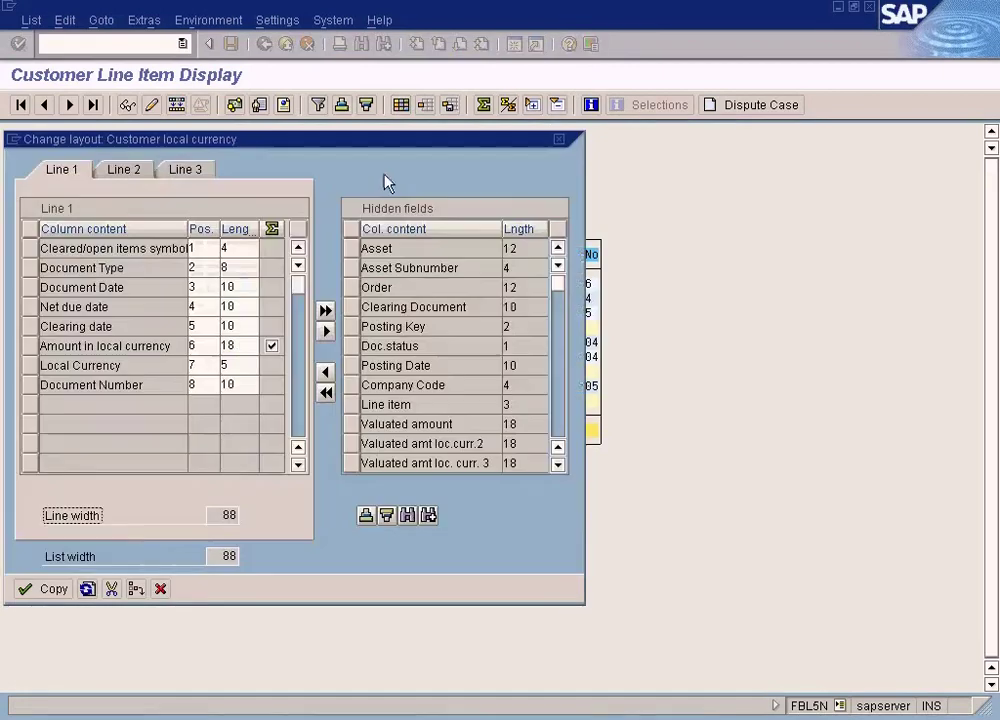
{"action": "left_click_drag", "start_coordinate": [380, 148], "coordinate": [667, 316]}
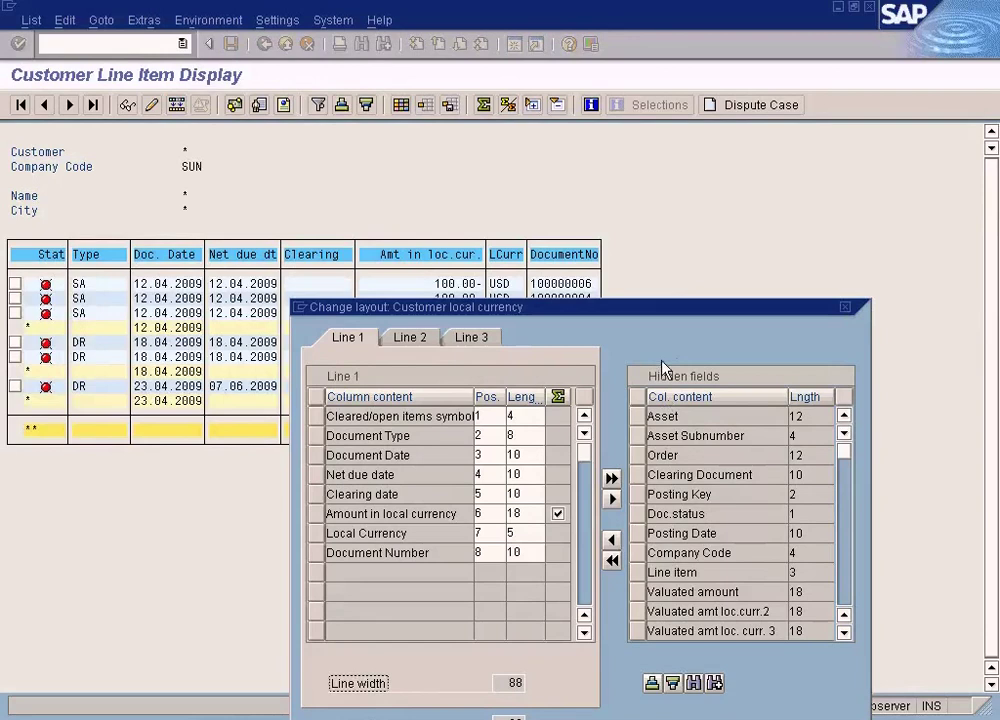
{"action": "scroll", "coordinate": [846, 575], "scroll_direction": "down", "scroll_amount": 9}
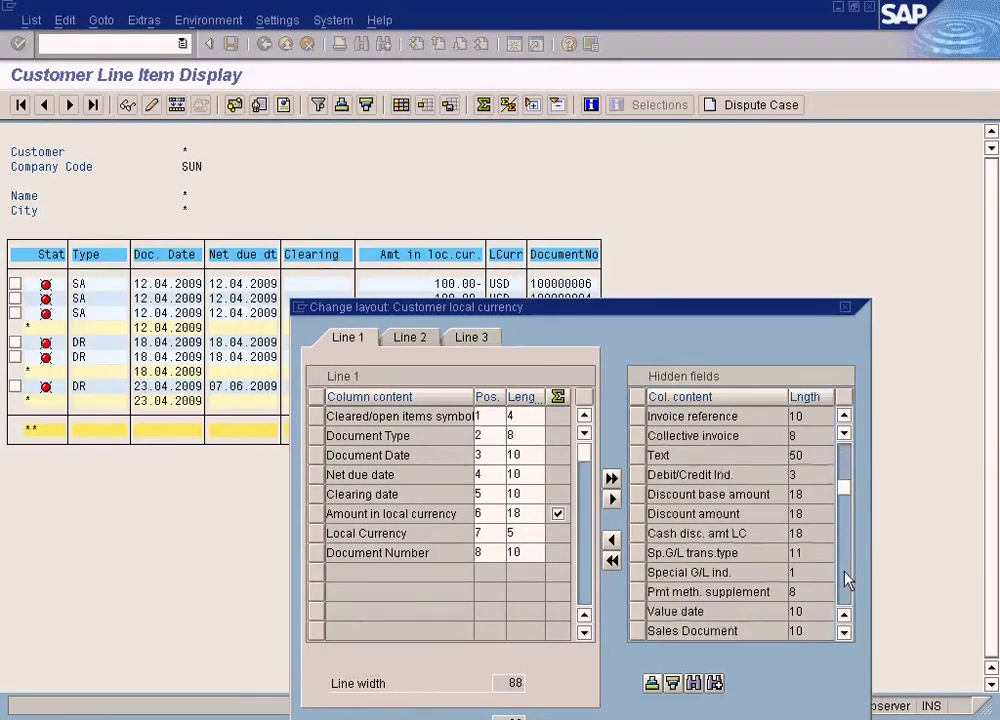
{"action": "left_click", "coordinate": [847, 458]}
{"action": "left_click", "coordinate": [847, 458]}
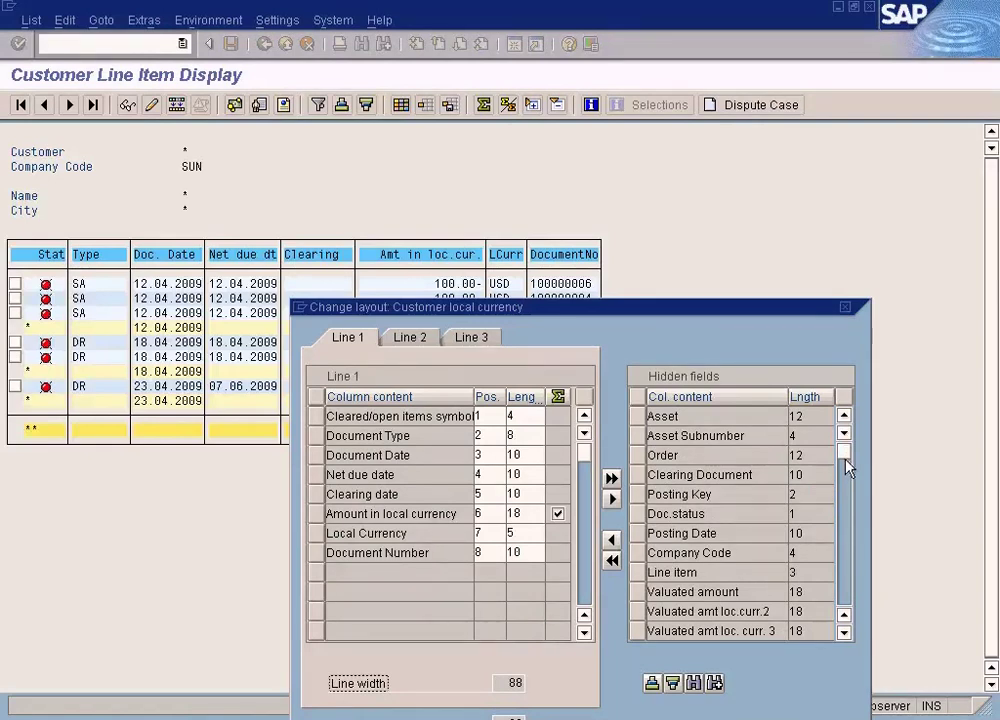
{"action": "left_click", "coordinate": [642, 534]}
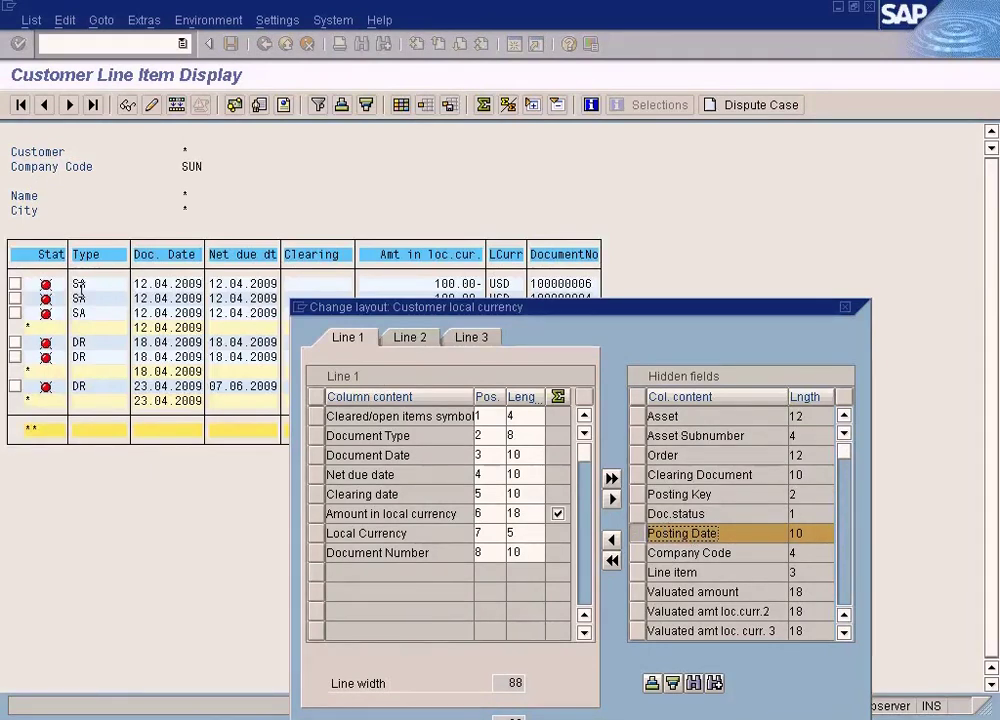
{"action": "left_click", "coordinate": [612, 540]}
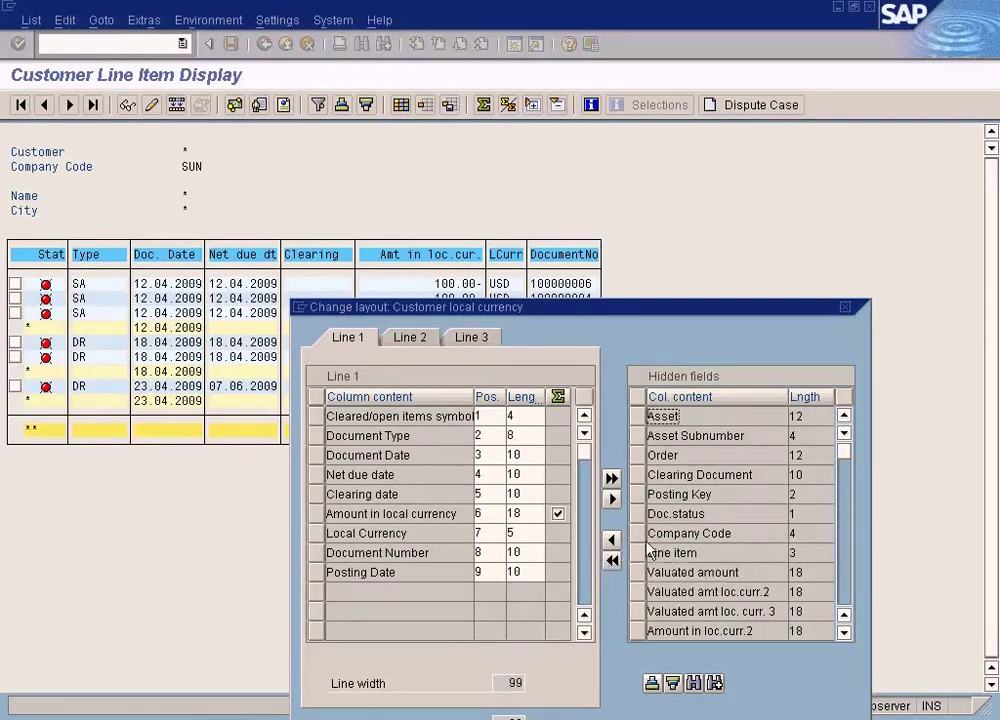
{"action": "left_click", "coordinate": [660, 533]}
{"action": "left_click", "coordinate": [612, 540]}
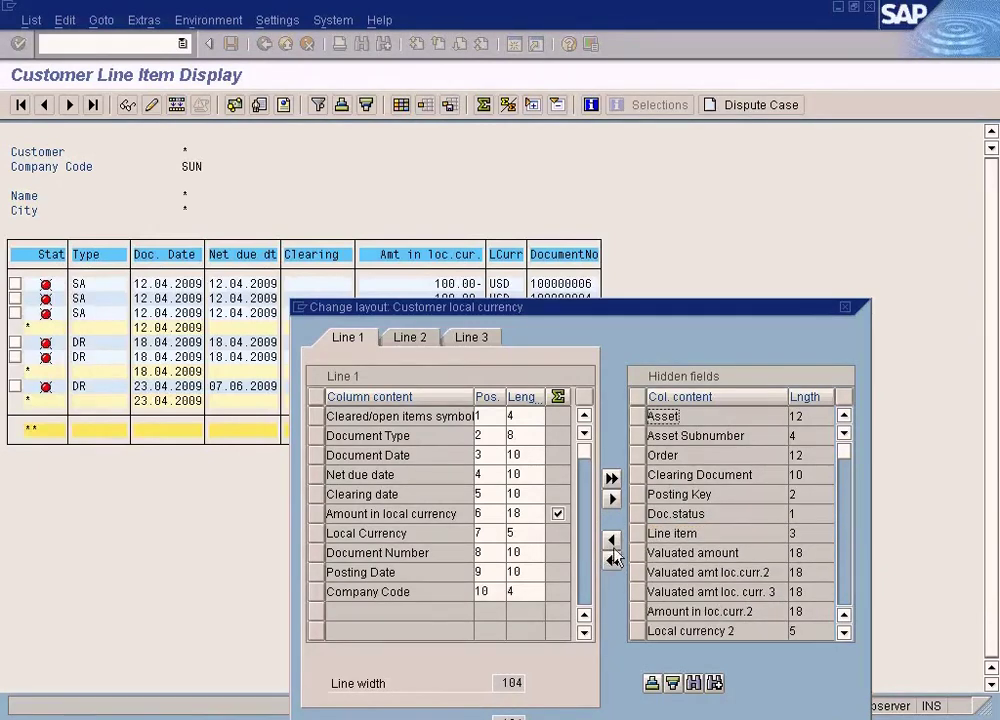
{"action": "left_click", "coordinate": [640, 475]}
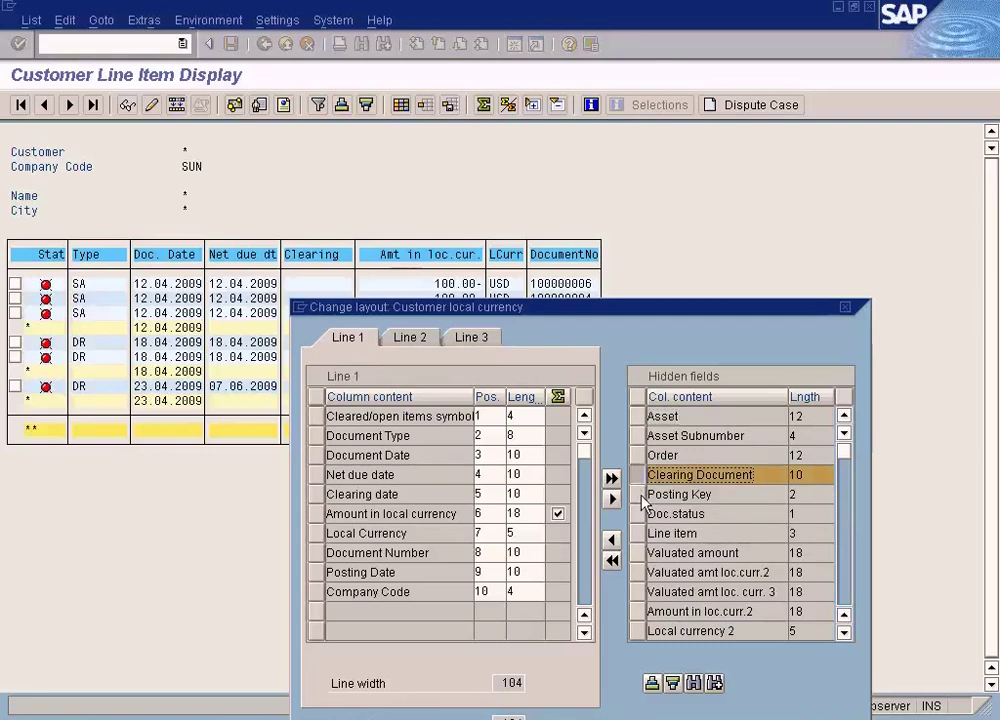
{"action": "left_click", "coordinate": [640, 494]}
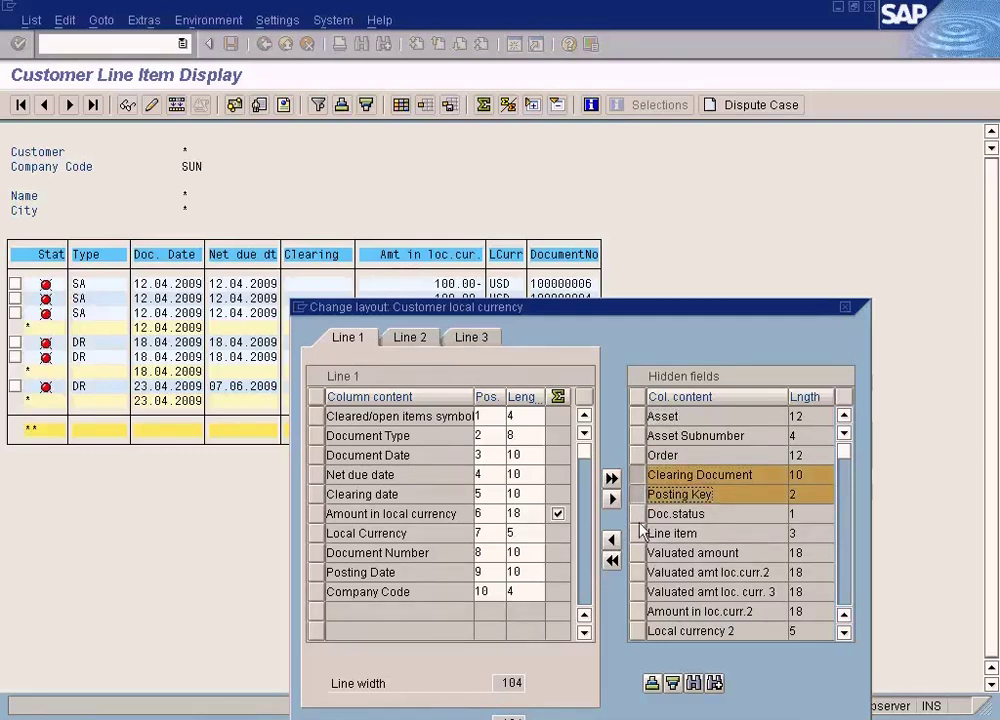
{"action": "left_click", "coordinate": [639, 478]}
{"action": "left_click", "coordinate": [639, 495]}
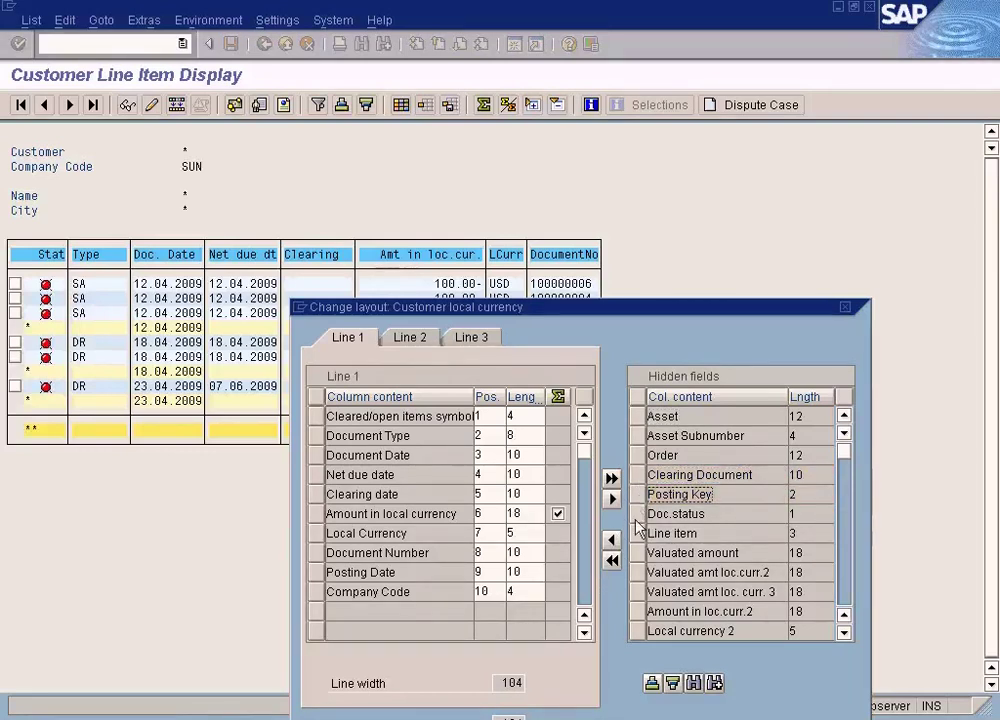
- Apply the changed column layout to the customer line item list
{"action": "left_click_drag", "start_coordinate": [548, 318], "coordinate": [536, 222]}
{"action": "left_click", "coordinate": [335, 677]}
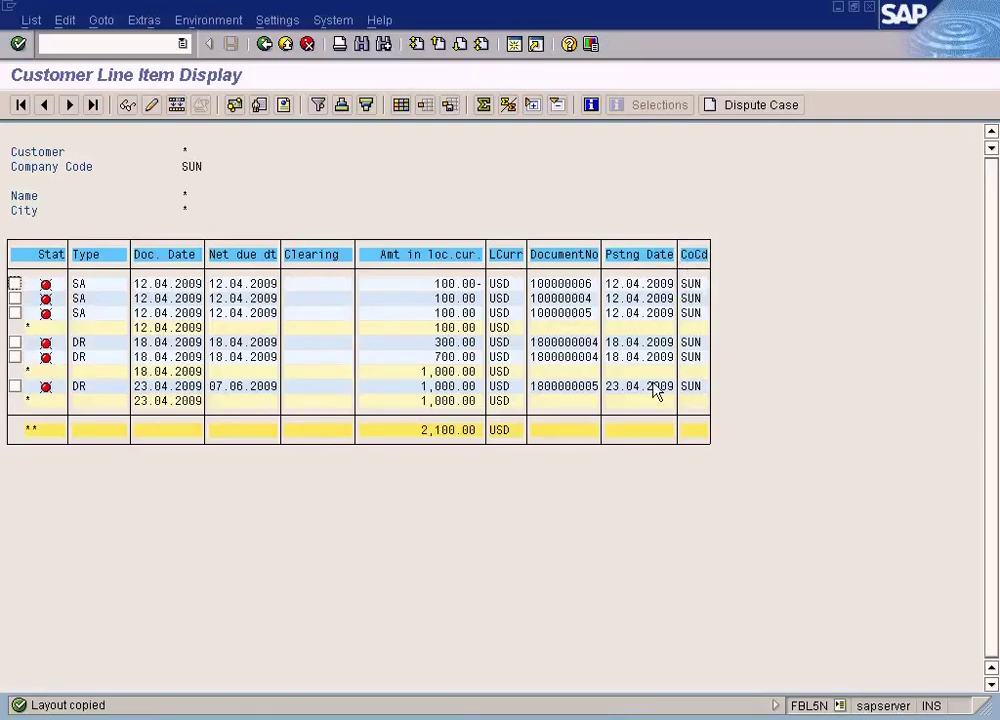
- Move the Posting Date column in line 1 ahead of Document Type, to position 2, and apply the layout
{"action": "left_click", "coordinate": [401, 105]}
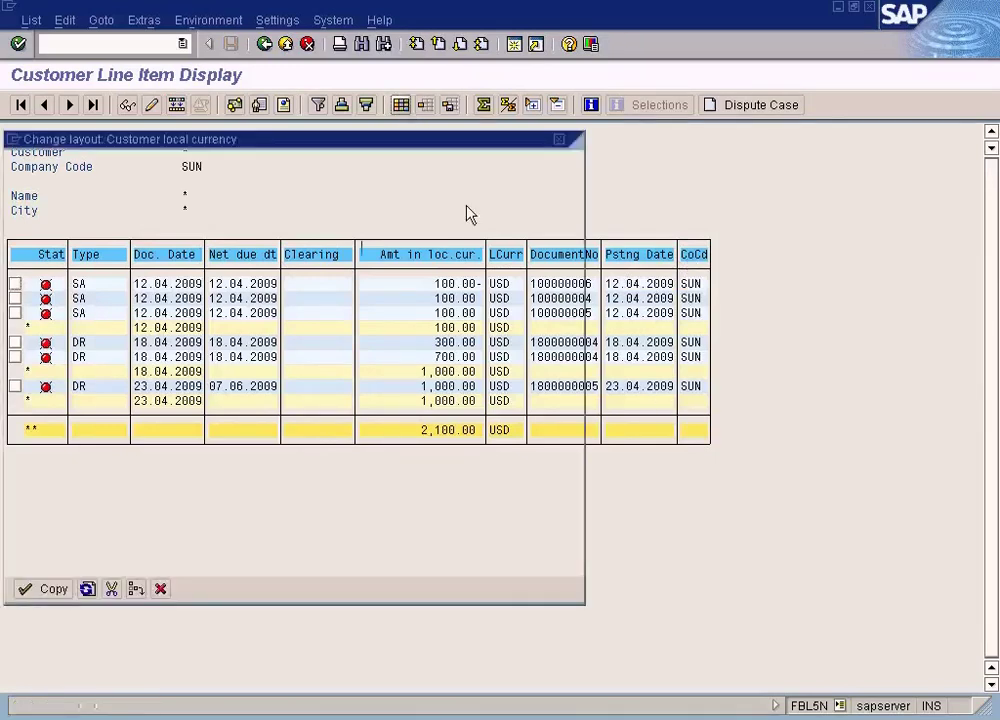
{"action": "left_click_drag", "start_coordinate": [391, 145], "coordinate": [826, 207]}
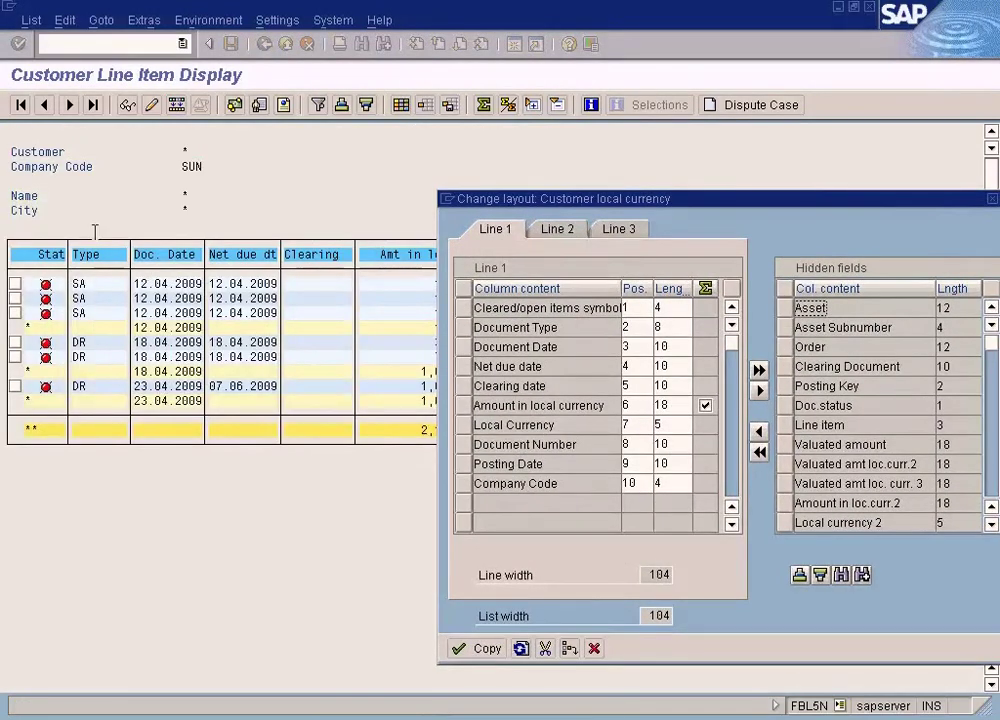
{"action": "left_click", "coordinate": [460, 465]}
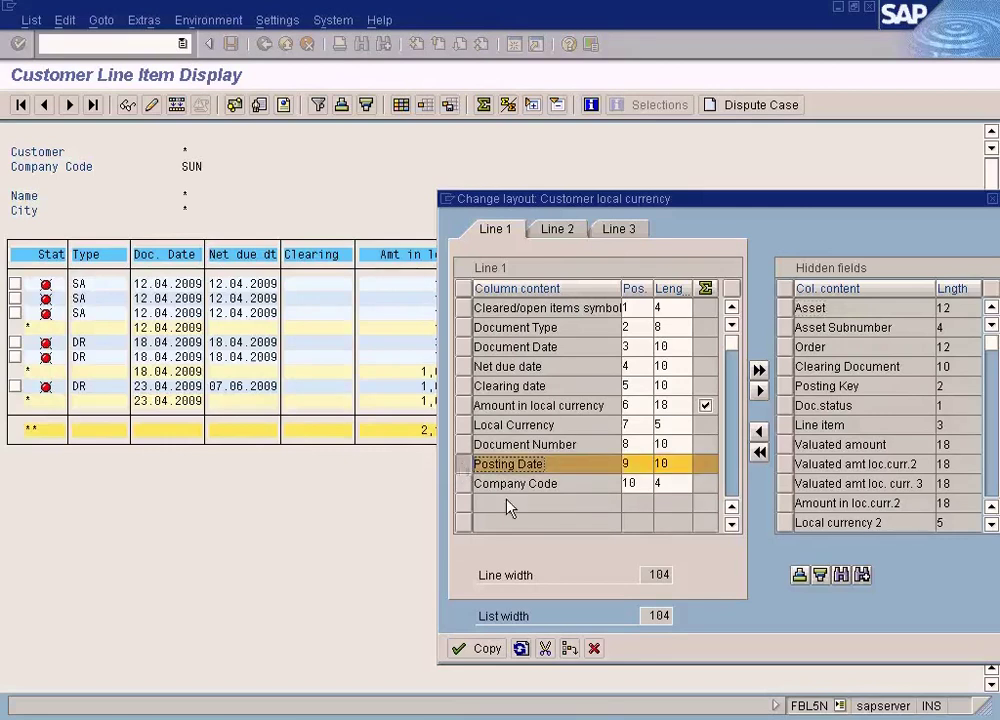
{"action": "left_click", "coordinate": [545, 649]}
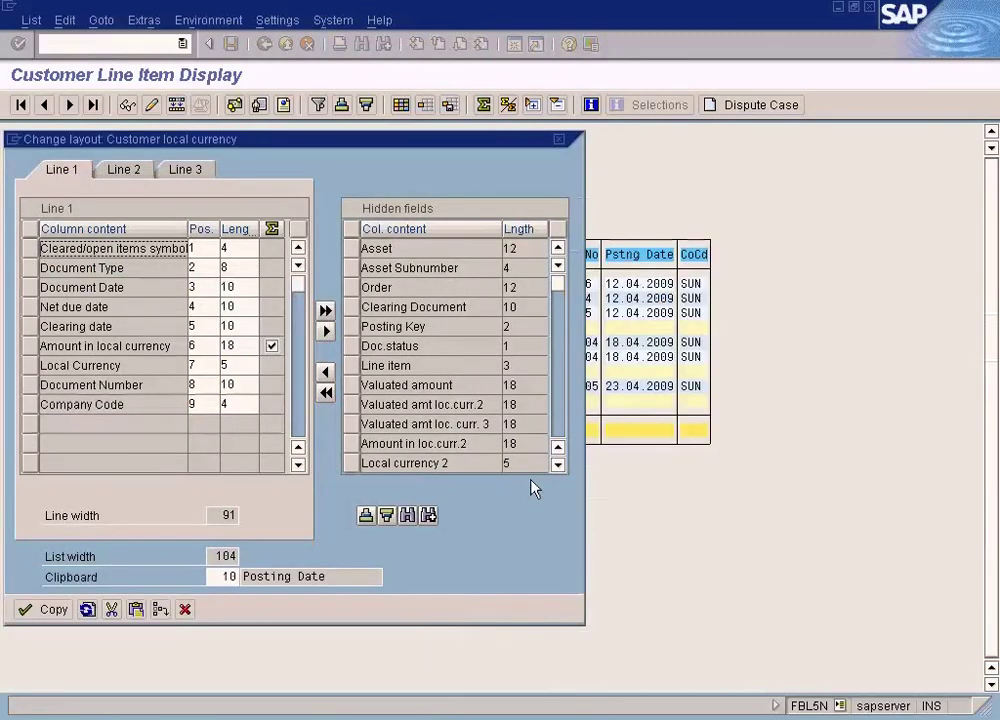
{"action": "left_click_drag", "start_coordinate": [297, 141], "coordinate": [660, 176]}
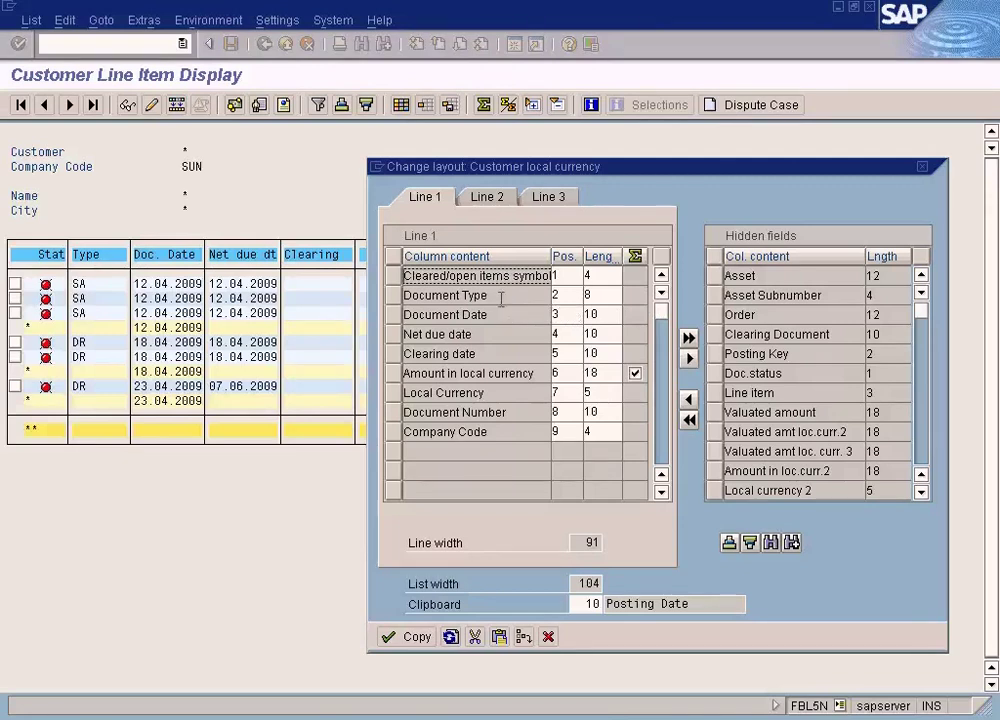
{"action": "left_click", "coordinate": [393, 298]}
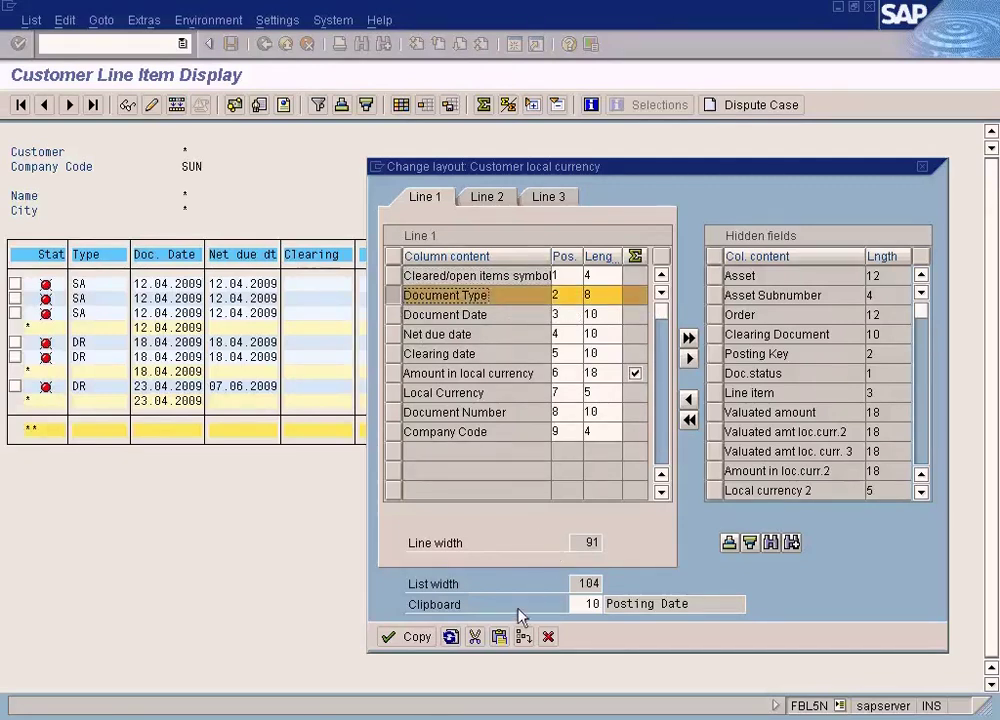
{"action": "left_click", "coordinate": [499, 636]}
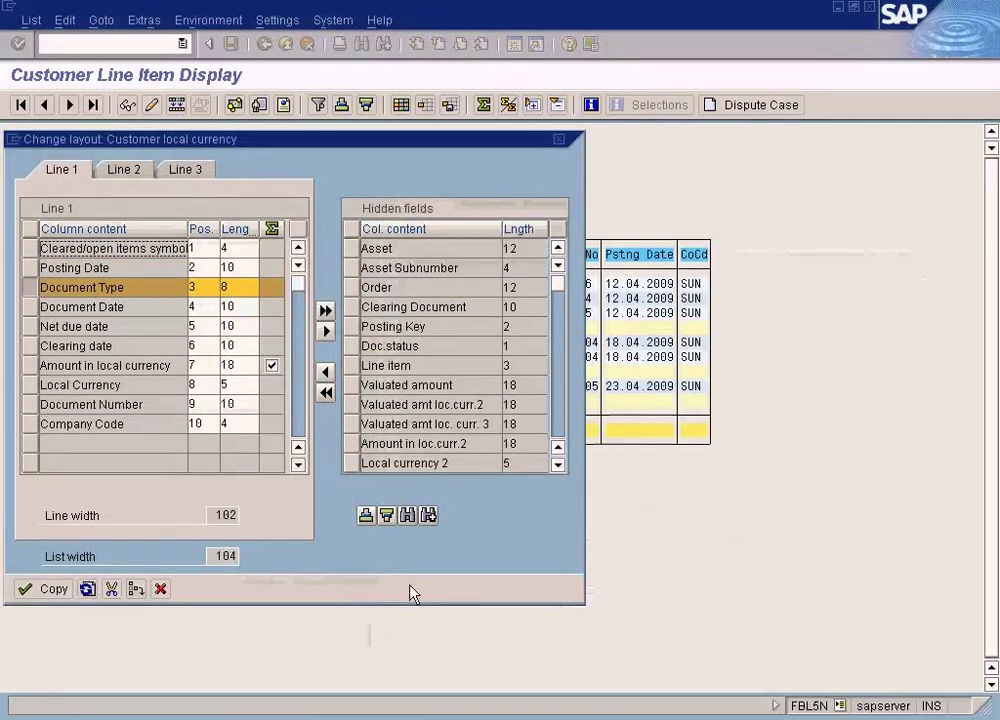
{"action": "left_click_drag", "start_coordinate": [310, 143], "coordinate": [738, 230]}
{"action": "left_click", "coordinate": [465, 368]}
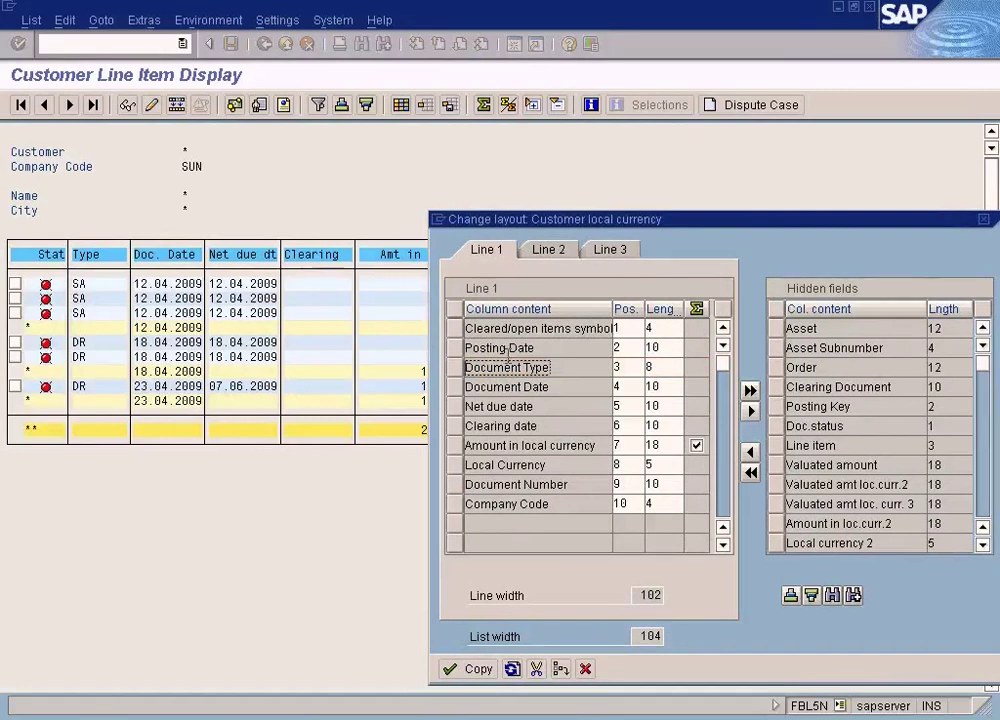
{"action": "left_click", "coordinate": [448, 669]}
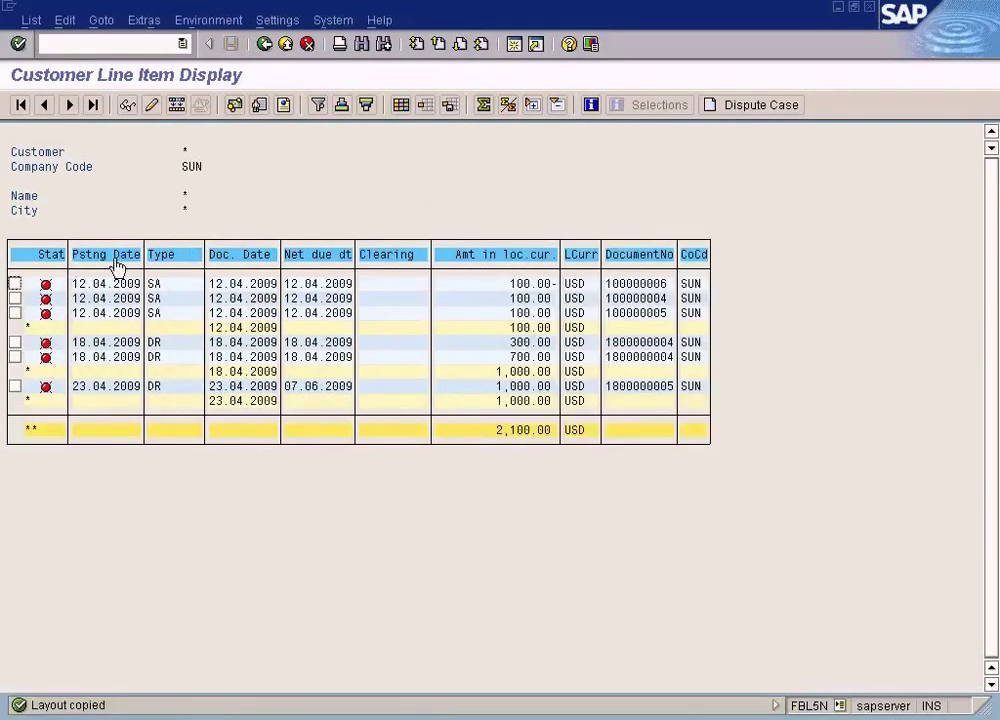
- Add the hidden field Posting Key to line 2 of the layout and apply it to the list
{"action": "left_click", "coordinate": [400, 105]}
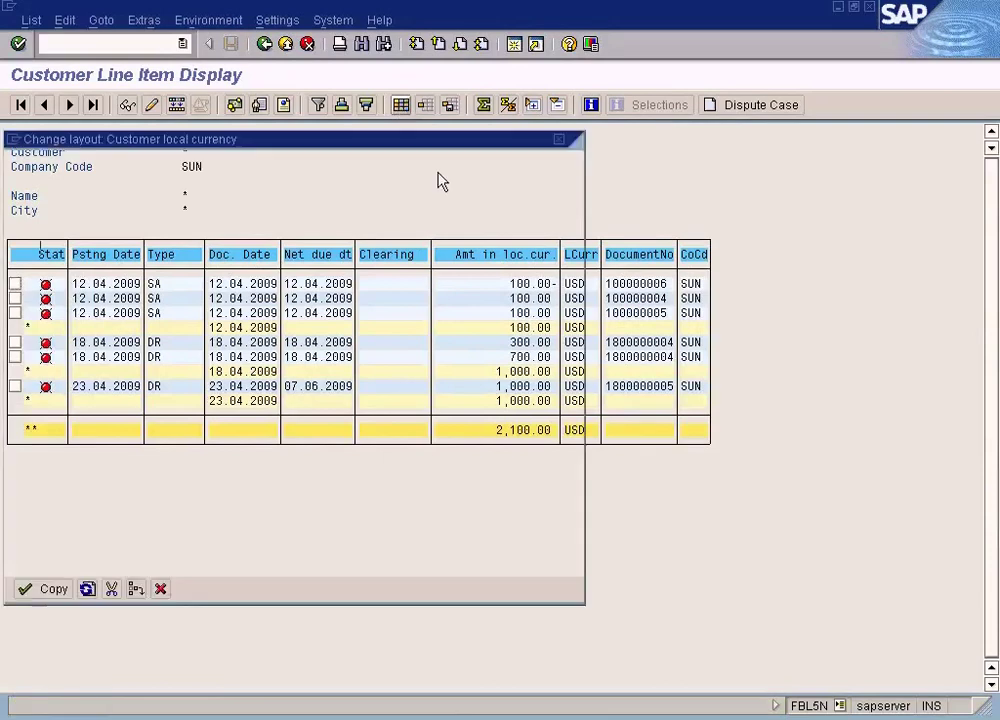
{"action": "left_click_drag", "start_coordinate": [397, 142], "coordinate": [724, 168]}
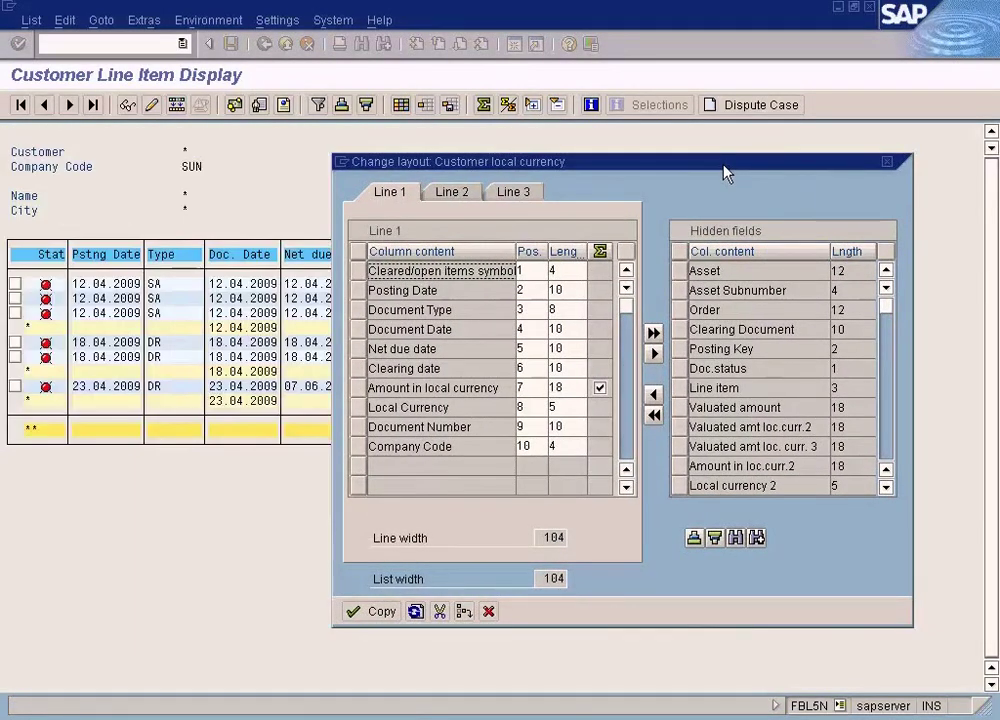
{"action": "left_click_drag", "start_coordinate": [714, 172], "coordinate": [719, 350]}
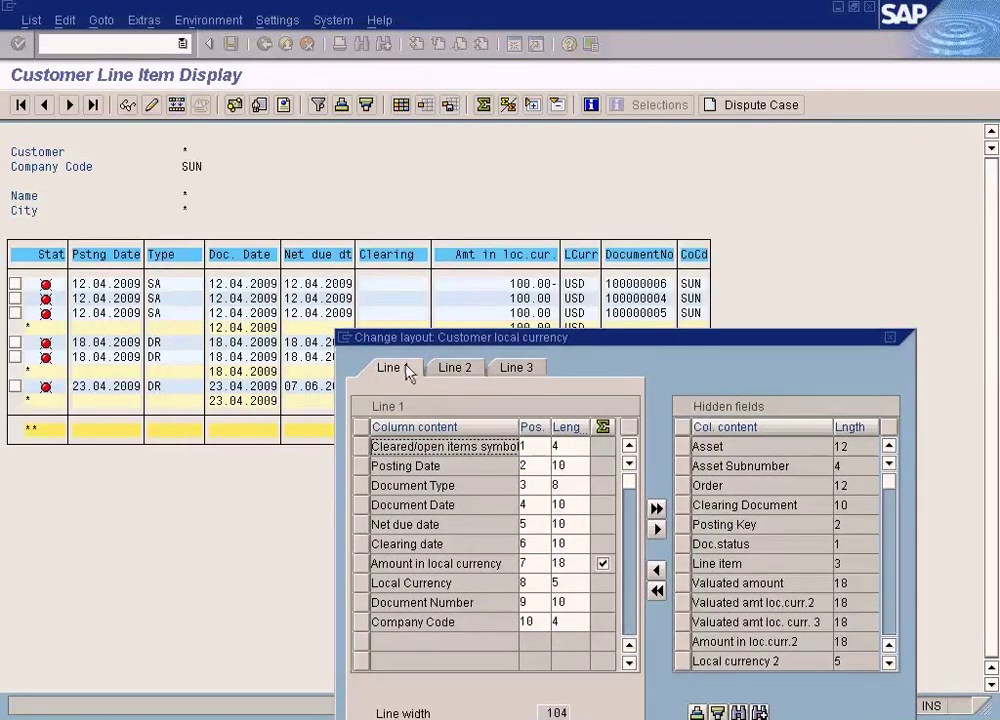
{"action": "left_click", "coordinate": [464, 372]}
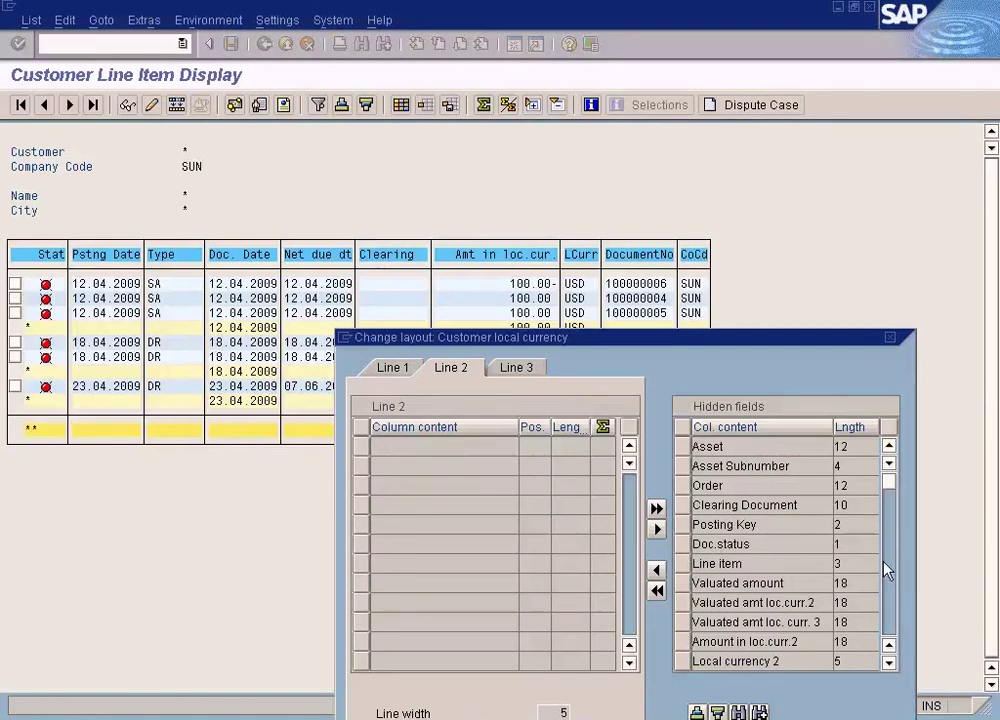
{"action": "left_click", "coordinate": [686, 526]}
{"action": "left_click", "coordinate": [656, 569]}
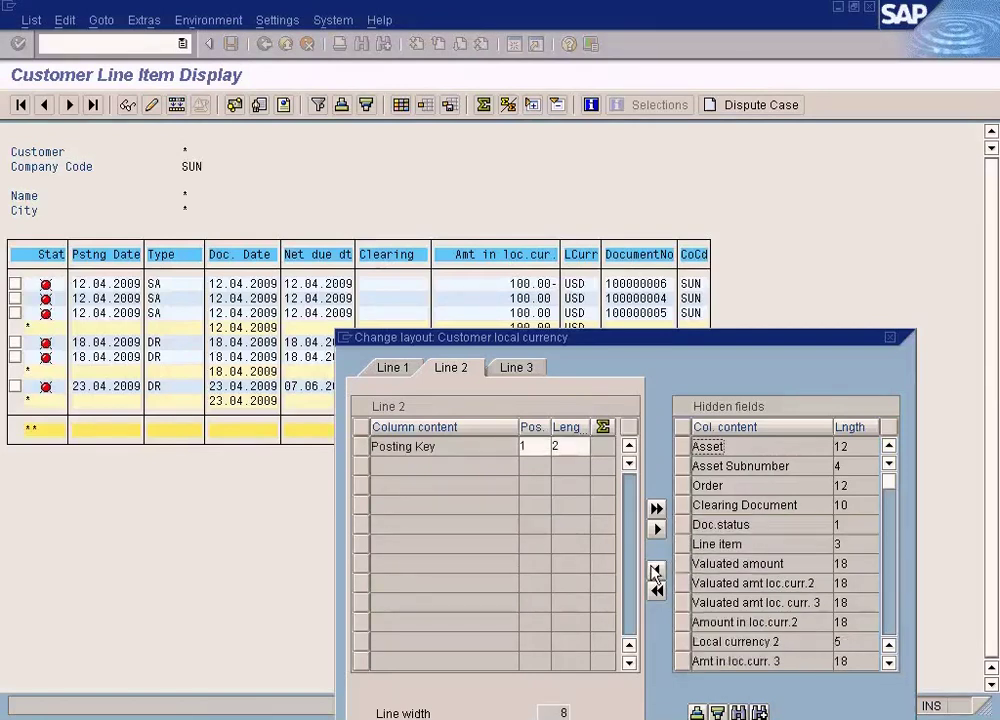
{"action": "left_click_drag", "start_coordinate": [652, 348], "coordinate": [658, 294]}
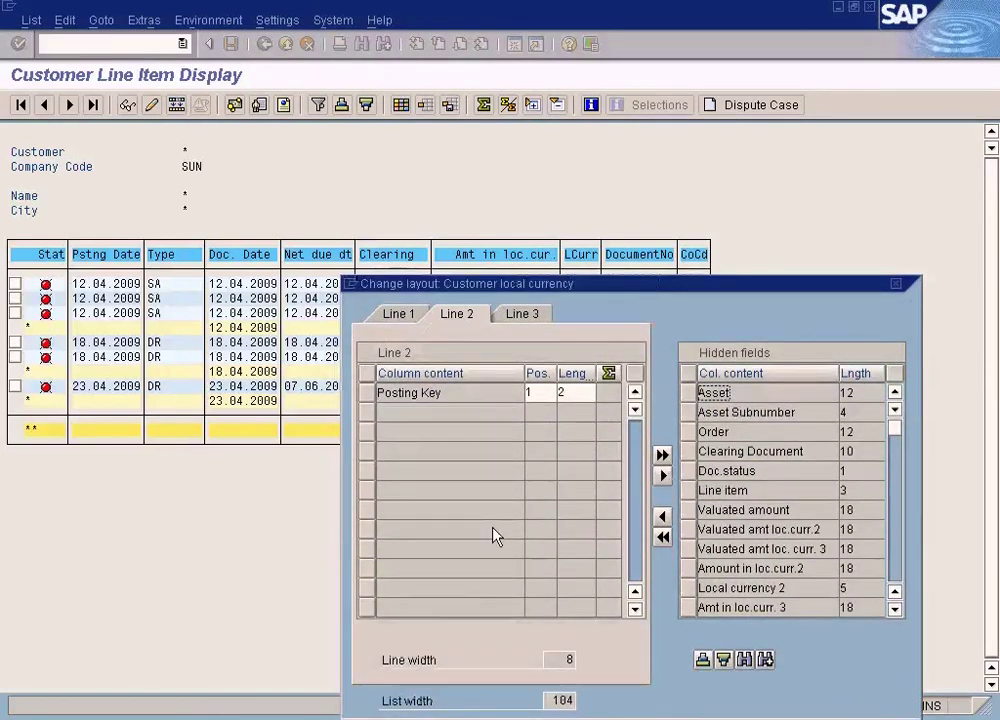
{"action": "left_click_drag", "start_coordinate": [497, 290], "coordinate": [505, 253]}
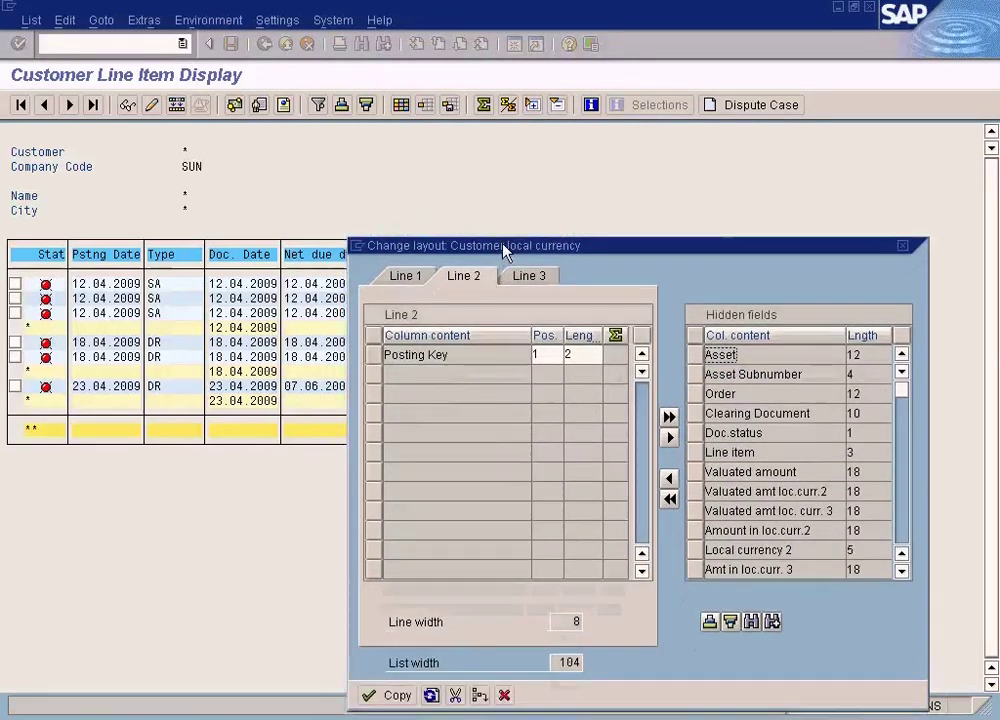
{"action": "left_click", "coordinate": [390, 695]}
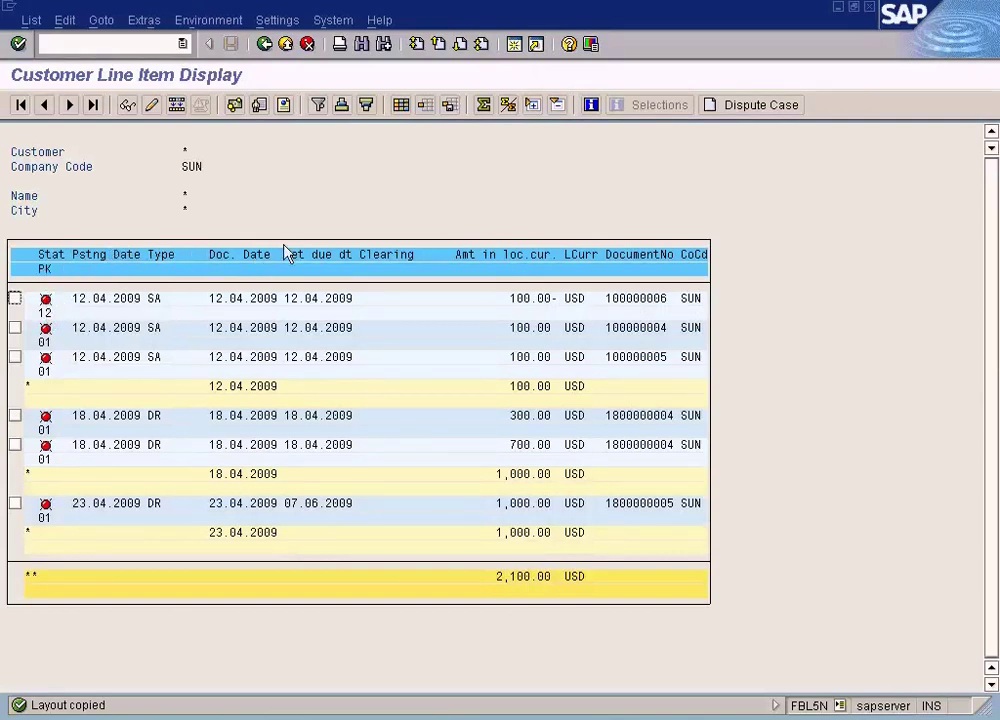
- Remove Posting Key from line 2 of the layout, returning it to the hidden fields, and apply the layout
{"action": "left_click", "coordinate": [408, 106]}
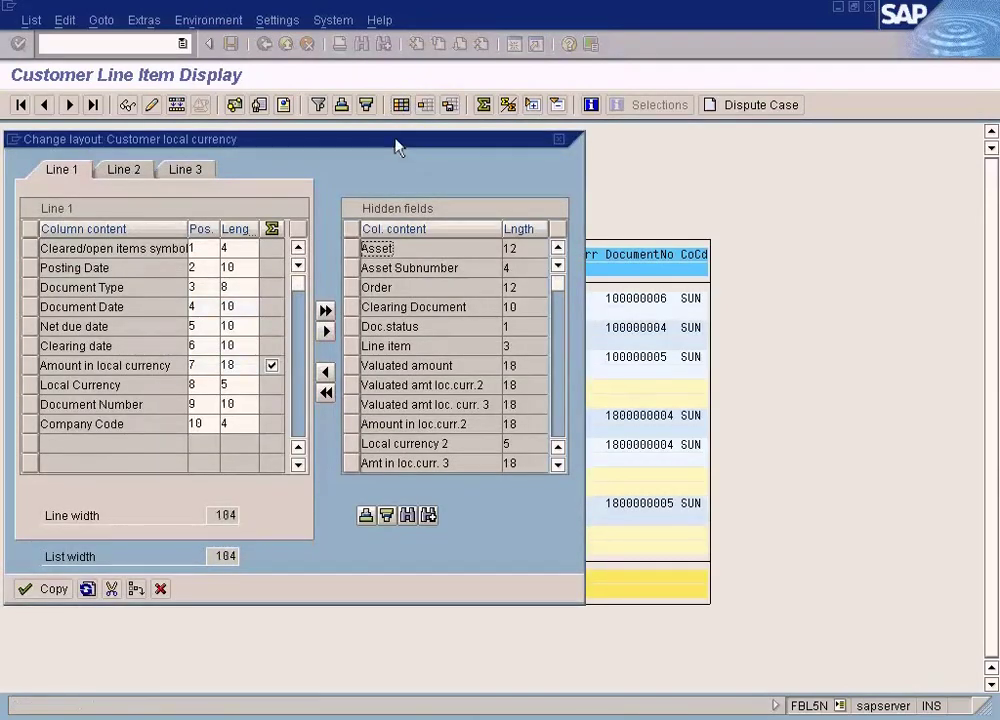
{"action": "left_click_drag", "start_coordinate": [397, 147], "coordinate": [678, 165]}
{"action": "left_click", "coordinate": [402, 187]}
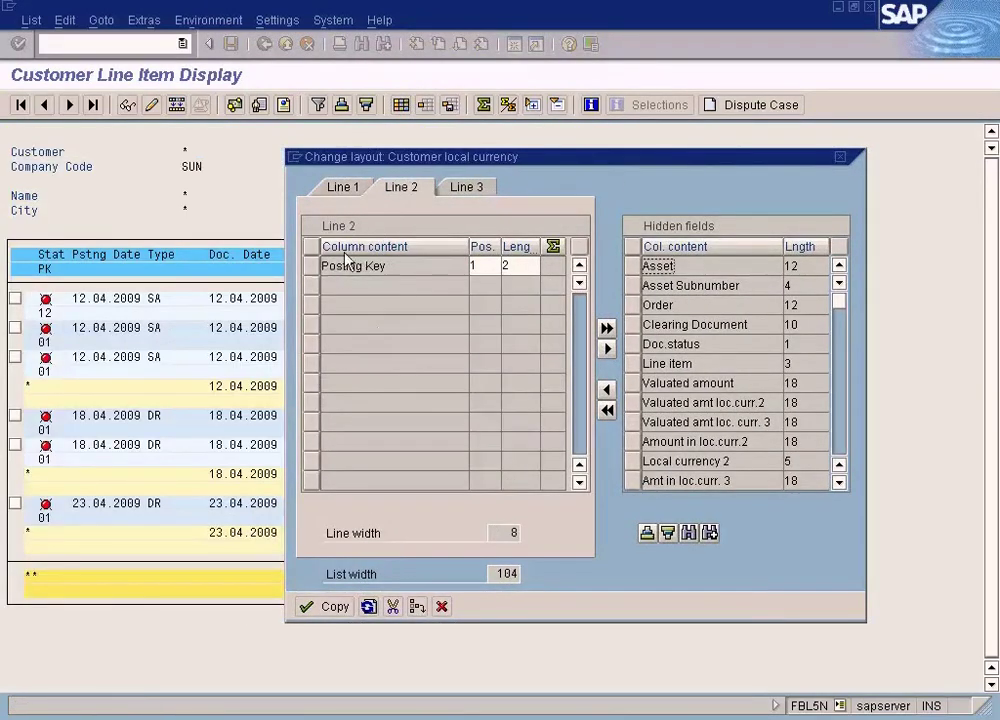
{"action": "left_click", "coordinate": [312, 266]}
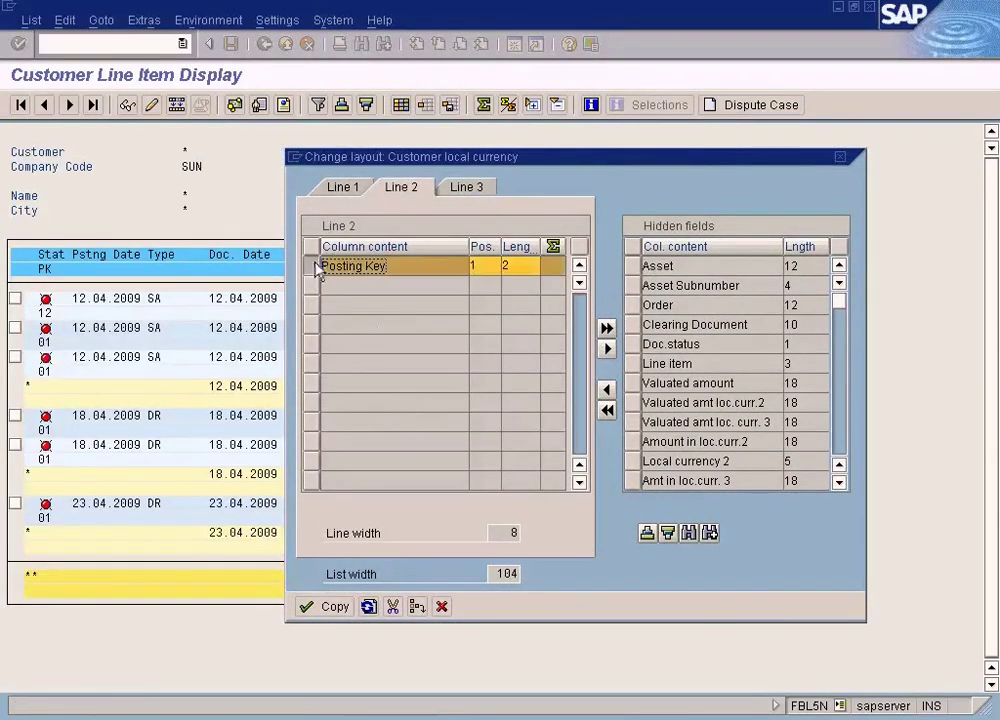
{"action": "left_click", "coordinate": [606, 349]}
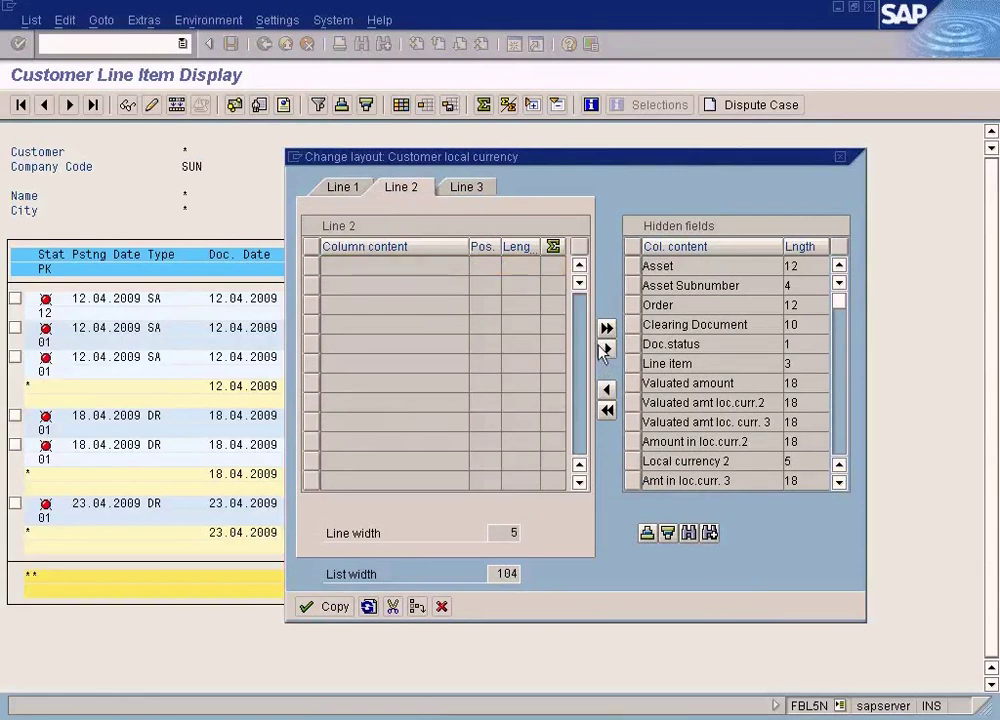
{"action": "left_click", "coordinate": [330, 607]}
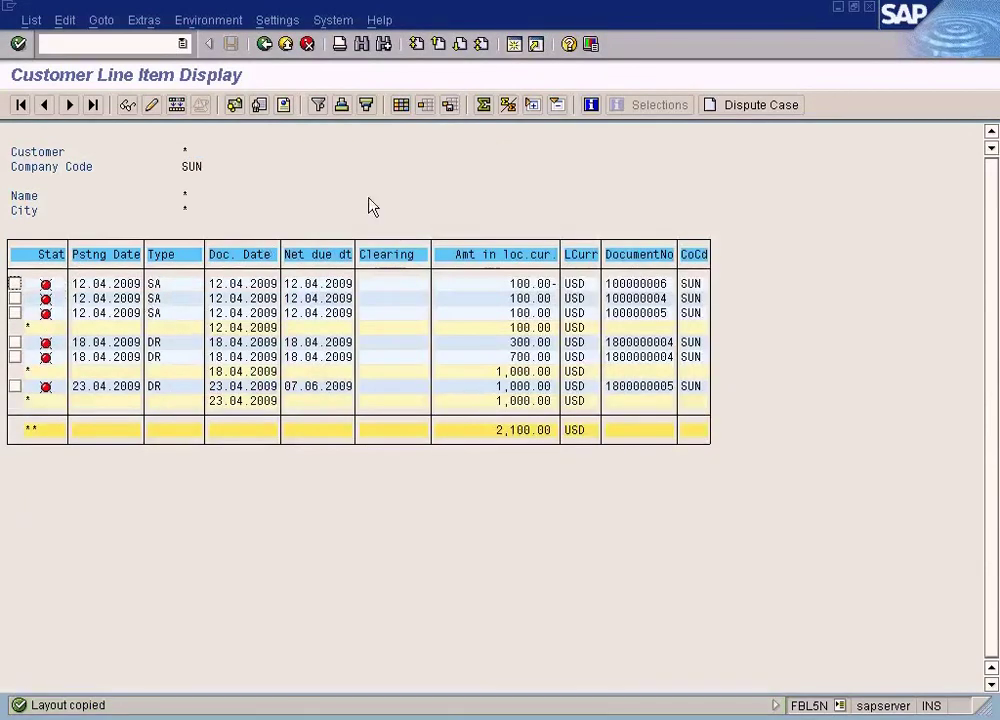
- Search the hidden fields for Tax Code and add it to line 1 of the column layout
{"action": "left_click", "coordinate": [401, 105]}
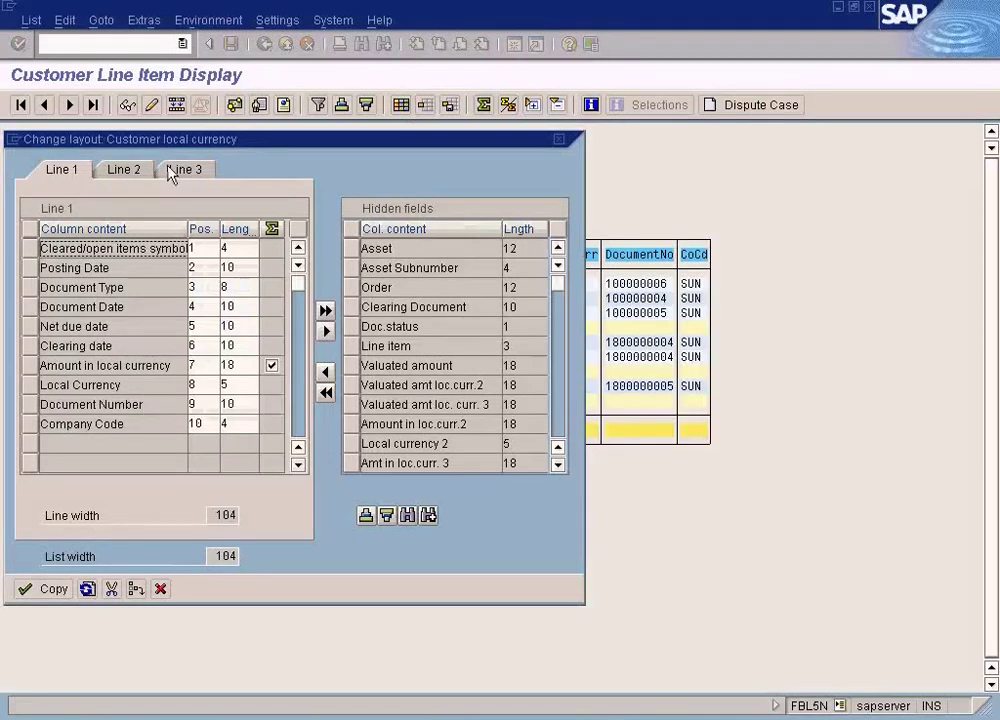
{"action": "left_click_drag", "start_coordinate": [225, 138], "coordinate": [525, 192]}
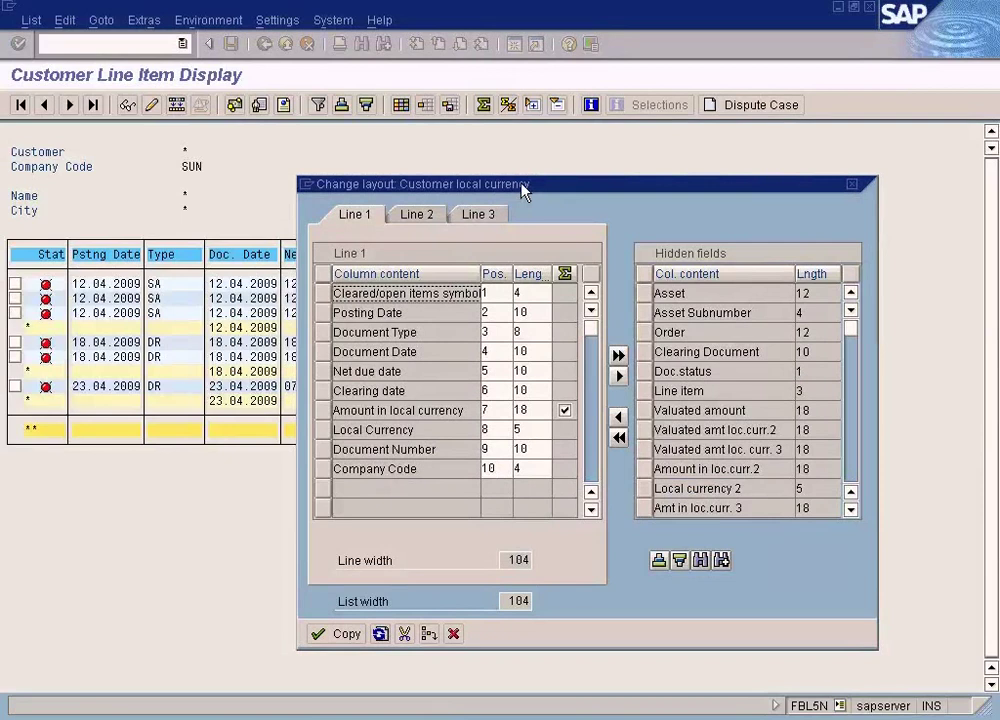
{"action": "left_click", "coordinate": [850, 431]}
{"action": "left_click", "coordinate": [850, 431]}
{"action": "left_click", "coordinate": [704, 560]}
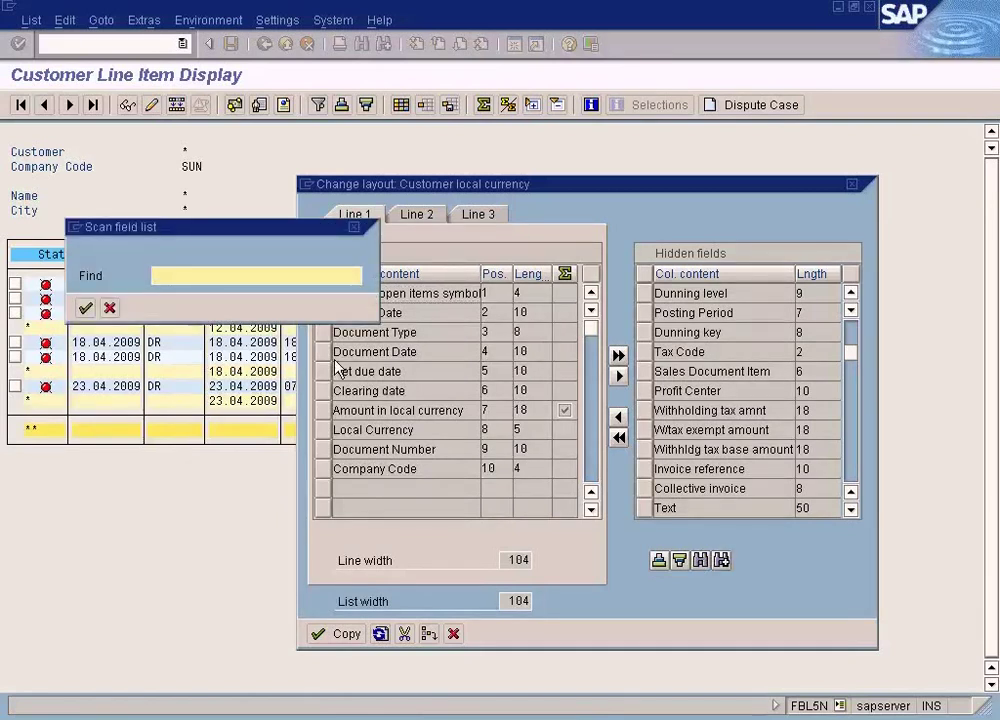
{"action": "type", "text": "tac code"}
{"action": "key", "text": "Return"}
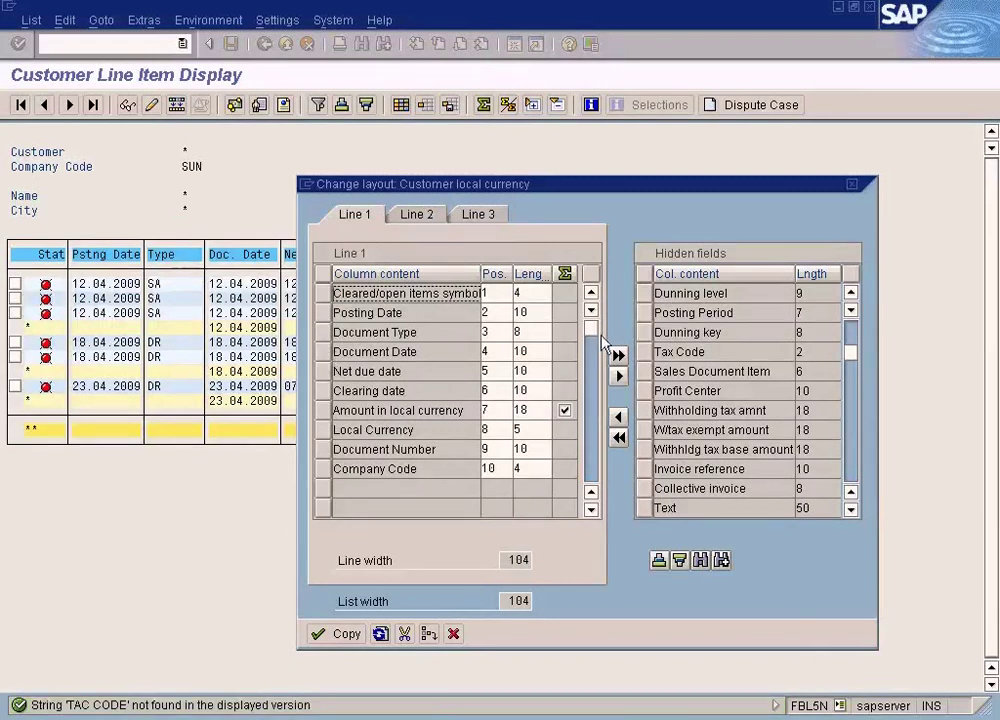
{"action": "left_click", "coordinate": [699, 561]}
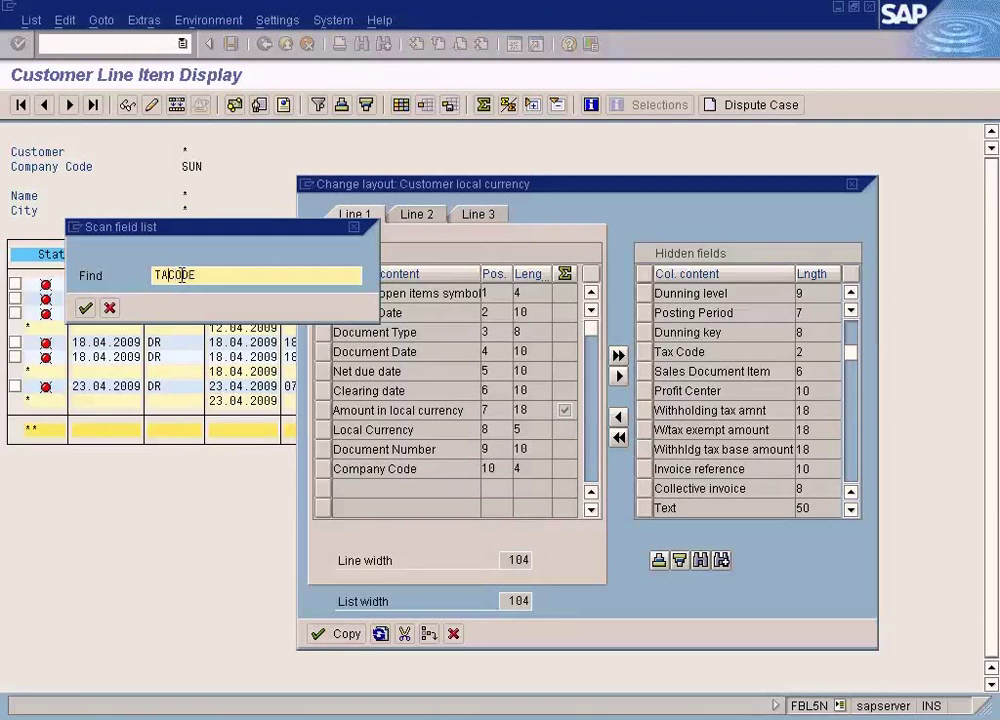
{"action": "key", "text": "Return"}
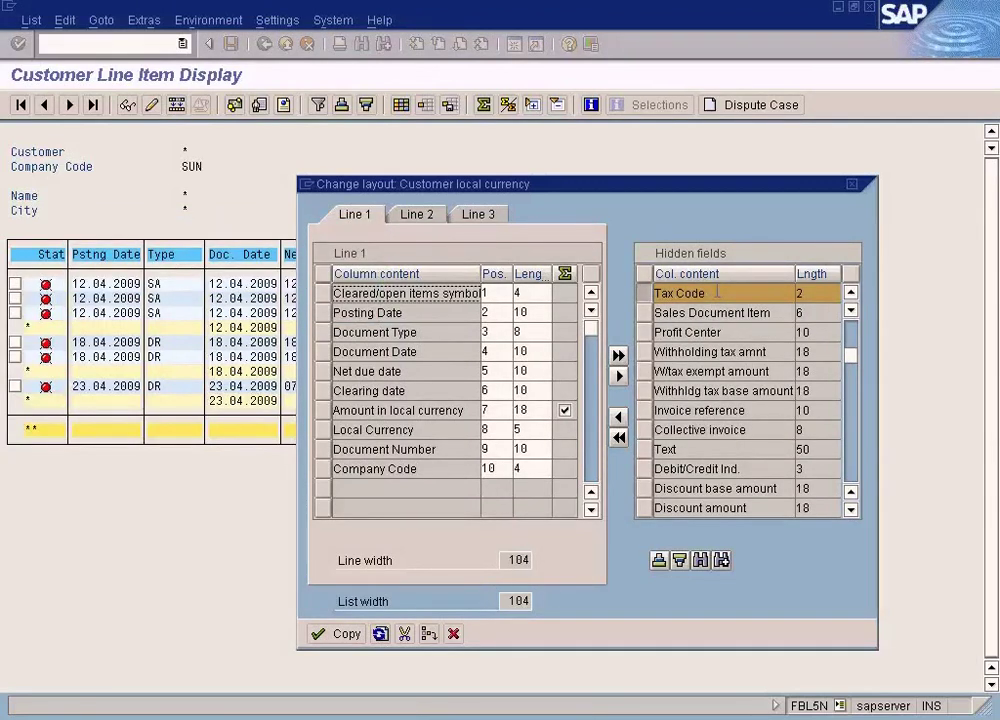
{"action": "left_click", "coordinate": [618, 416]}
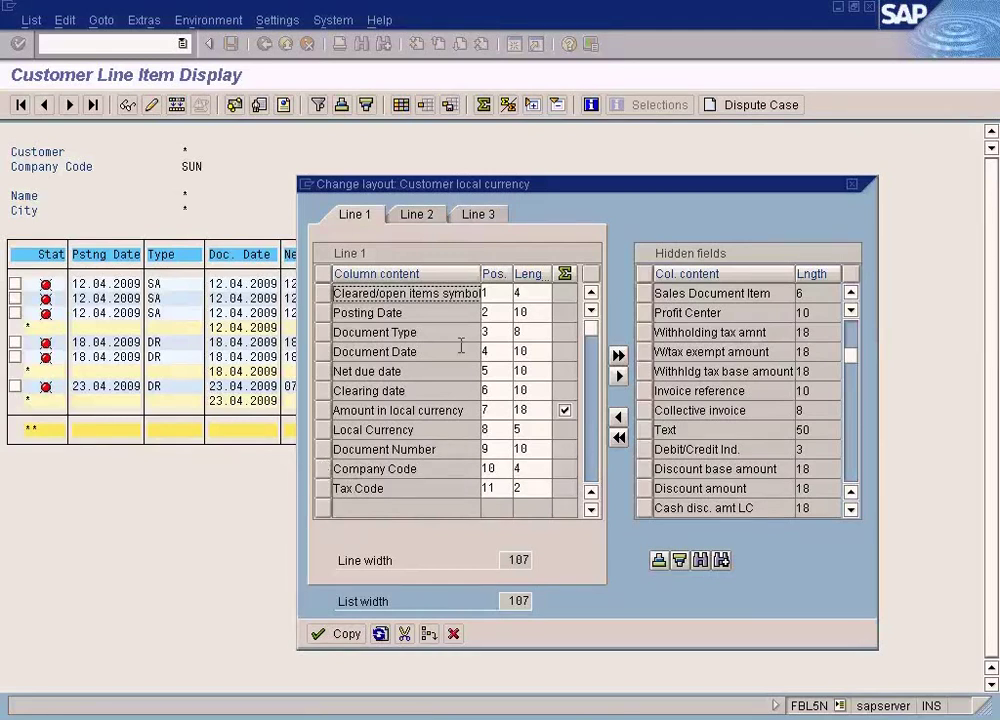
- Set the position of Posting Date in line 1 to 12 and apply the layout to the list
{"action": "left_click_drag", "start_coordinate": [555, 192], "coordinate": [474, 262]}
{"action": "left_click", "coordinate": [380, 458]}
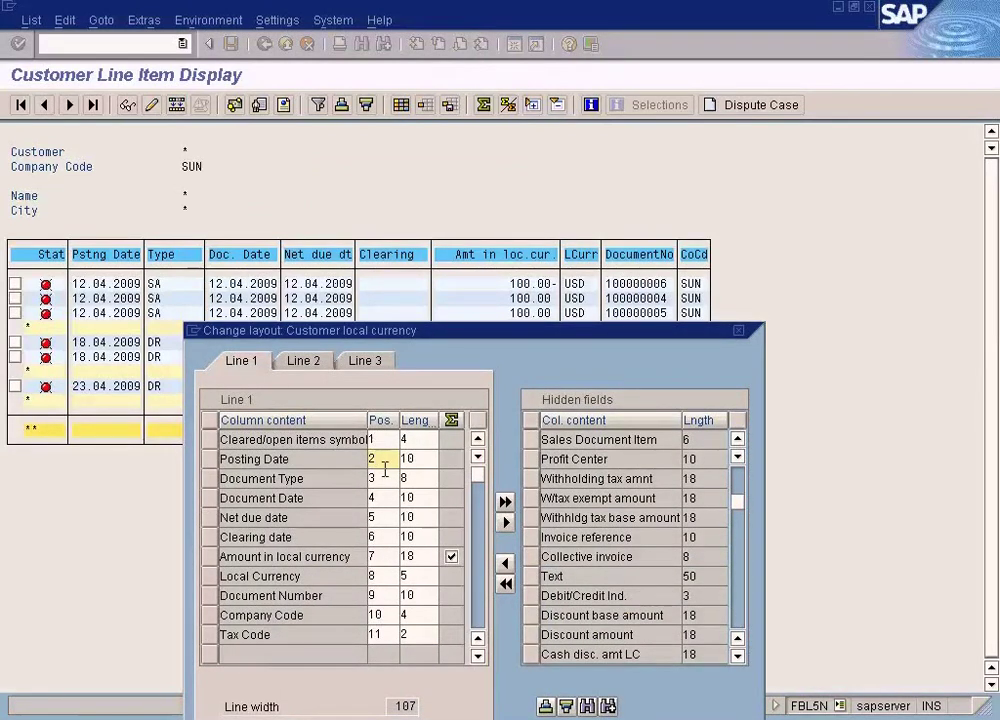
{"action": "type", "text": "1"}
{"action": "left_click_drag", "start_coordinate": [446, 348], "coordinate": [446, 228]}
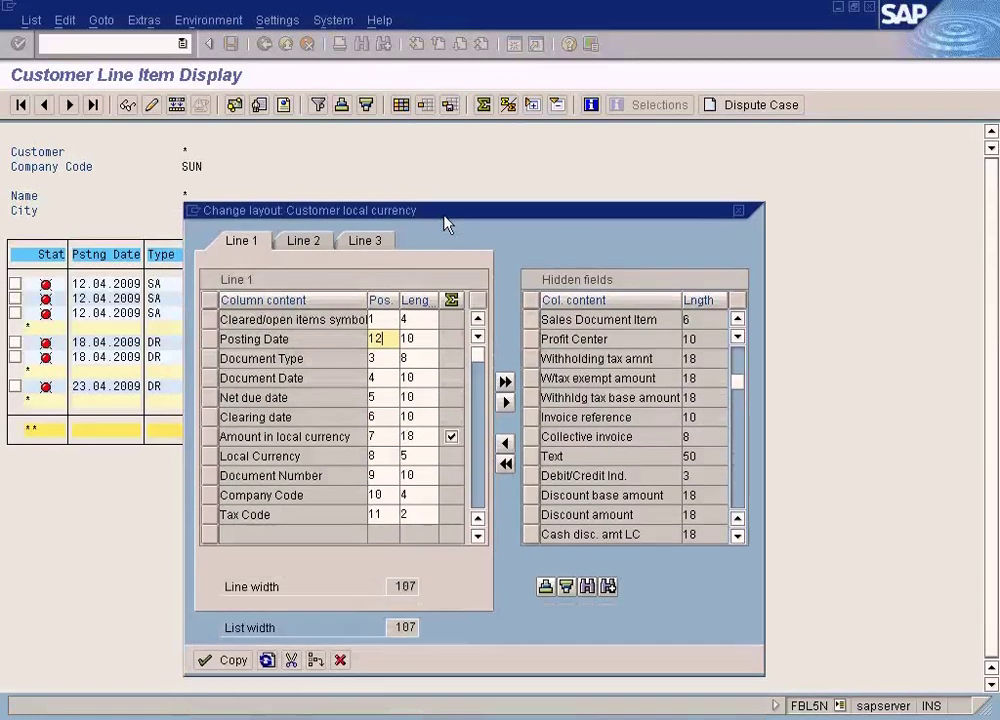
{"action": "left_click", "coordinate": [233, 661]}
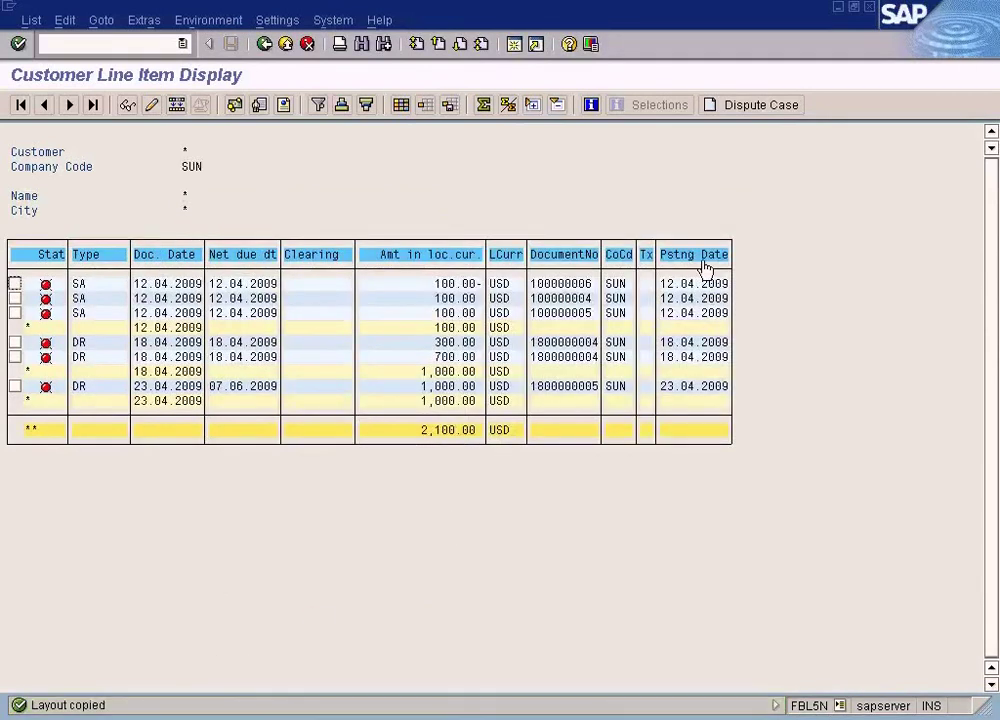
- Set the length of the Document Date column in line 1 to 15 and apply the layout
{"action": "left_click", "coordinate": [401, 104]}
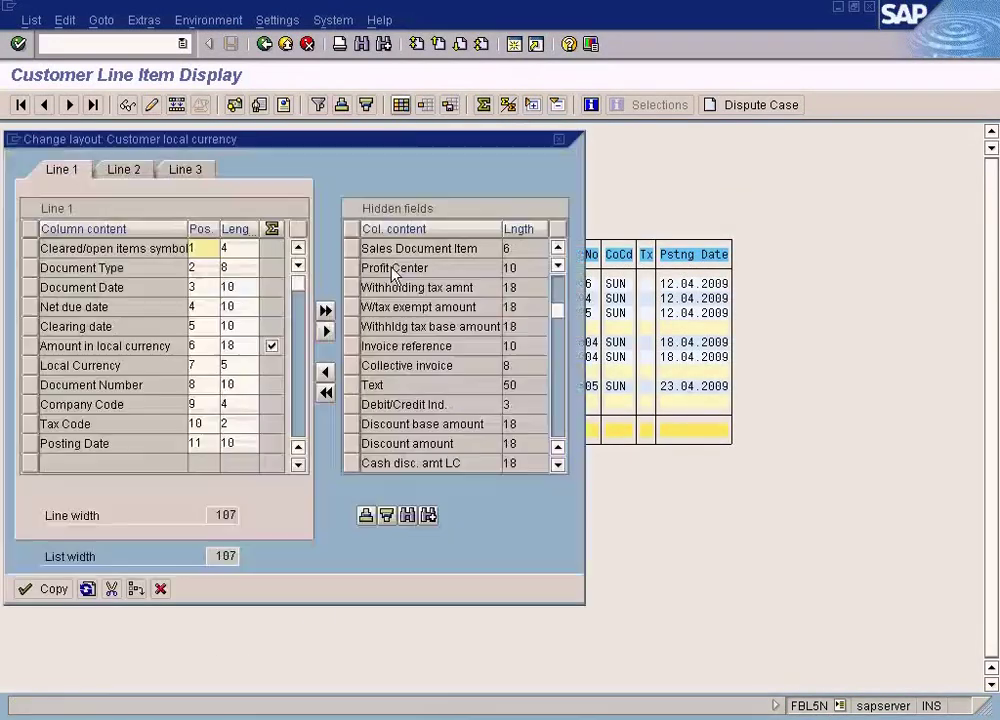
{"action": "left_click_drag", "start_coordinate": [379, 145], "coordinate": [636, 338]}
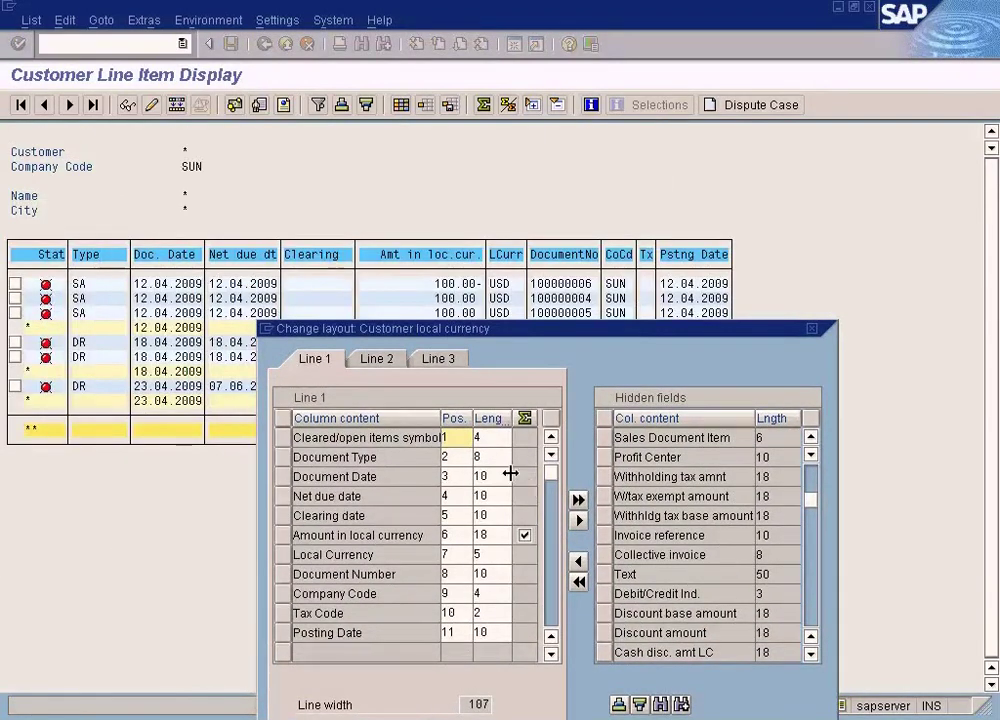
{"action": "left_click", "coordinate": [478, 477]}
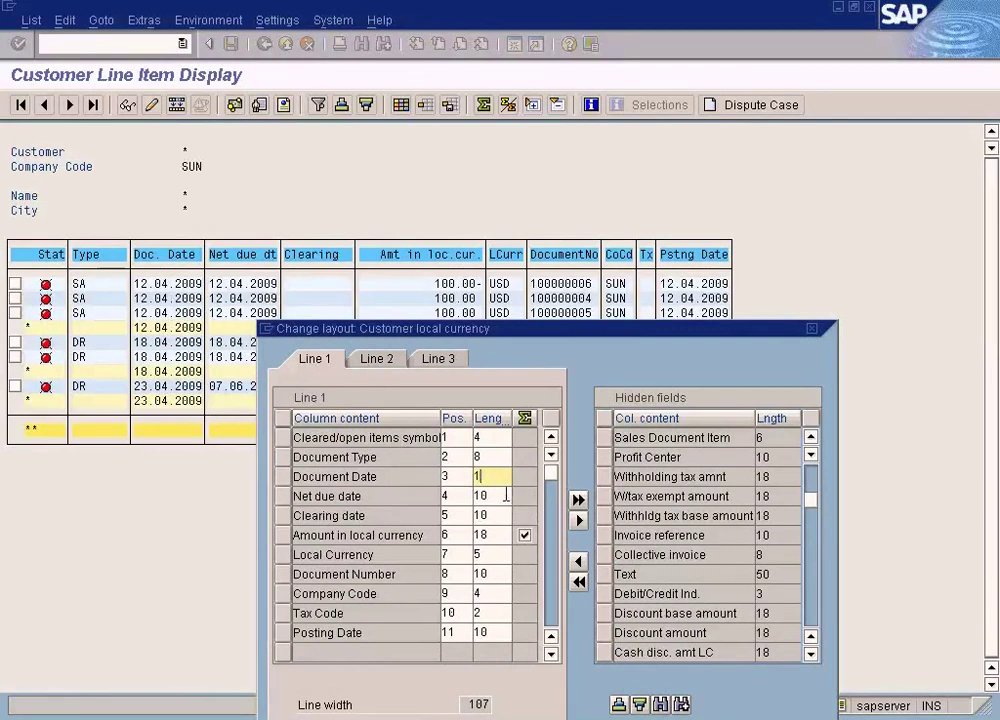
{"action": "type", "text": "15"}
{"action": "left_click_drag", "start_coordinate": [540, 345], "coordinate": [538, 249]}
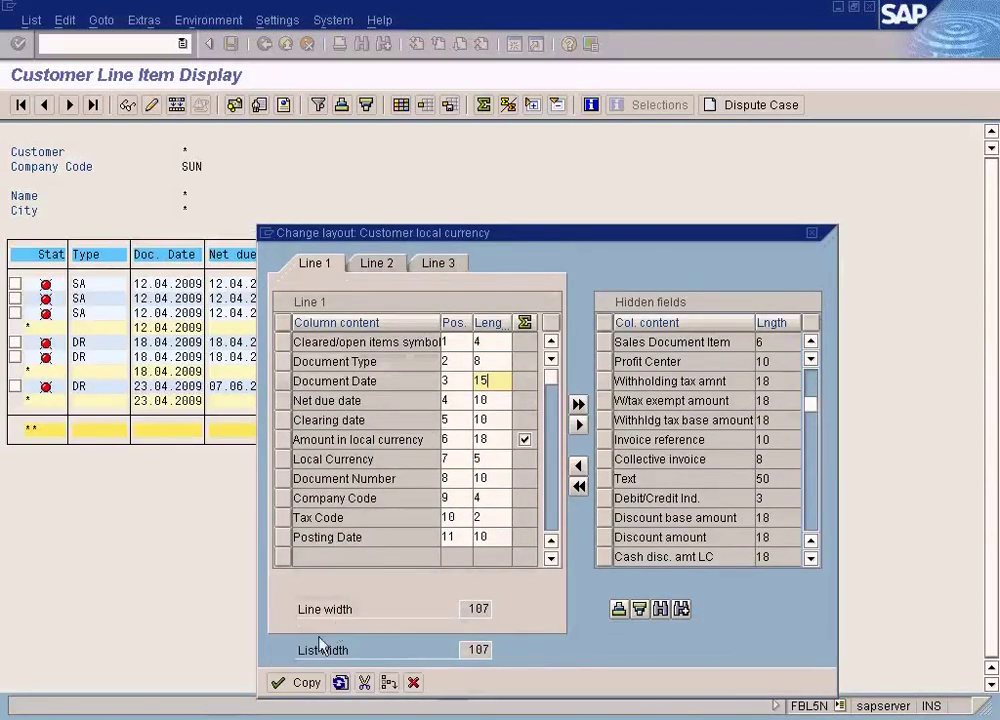
{"action": "left_click", "coordinate": [305, 684]}
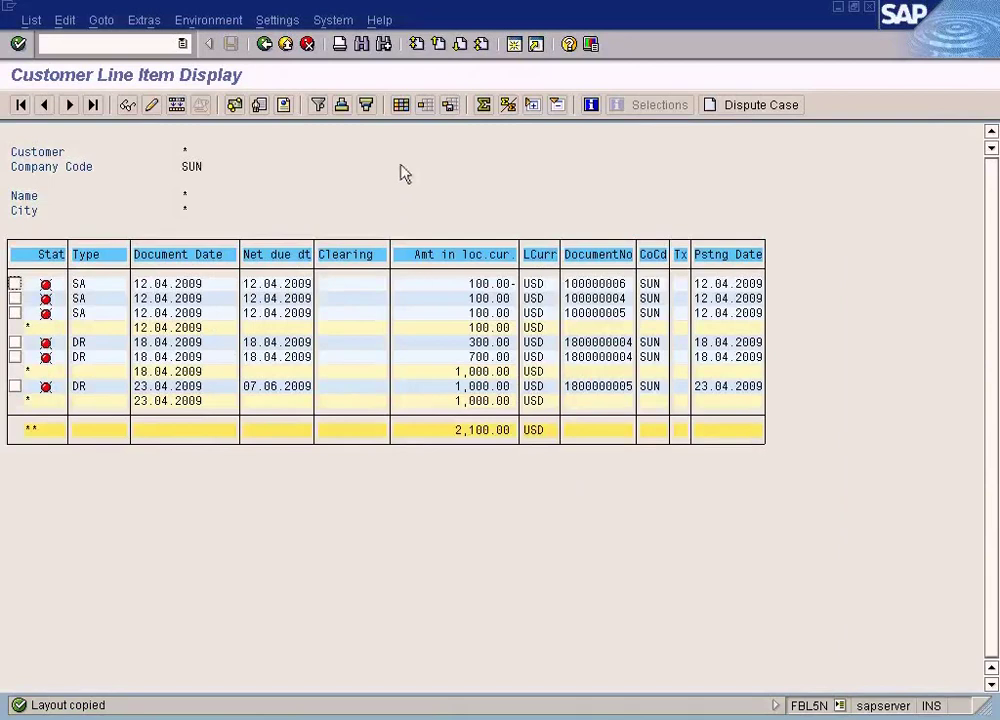
- Review the line 1 column settings of the layout and return to the line item list
{"action": "left_click", "coordinate": [401, 105]}
{"action": "left_click_drag", "start_coordinate": [398, 153], "coordinate": [693, 214]}
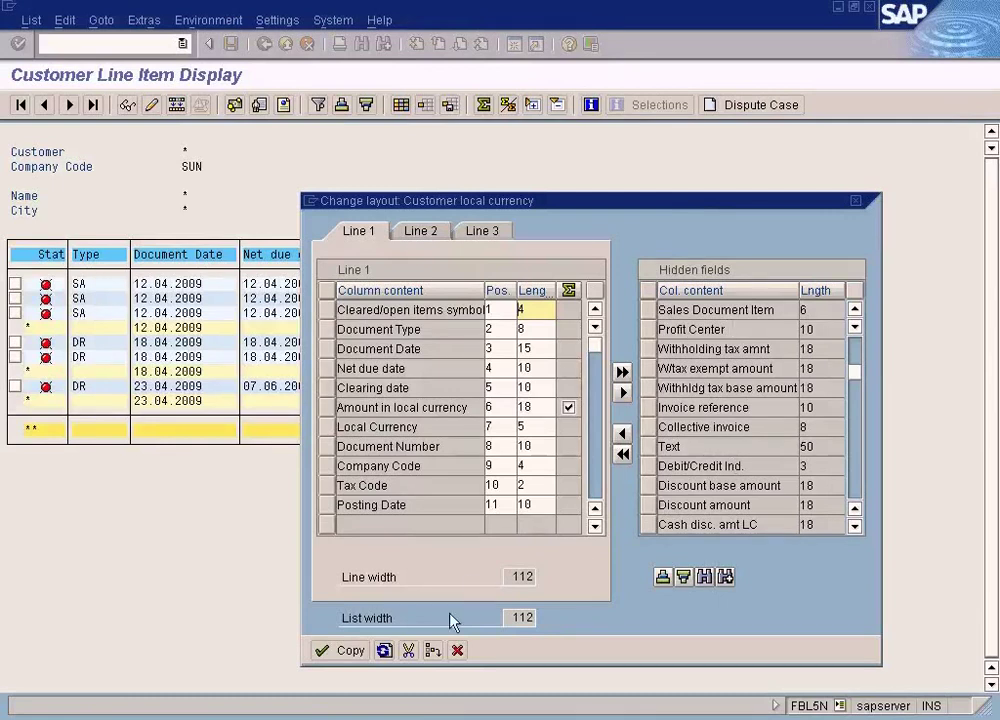
{"action": "left_click", "coordinate": [337, 652]}
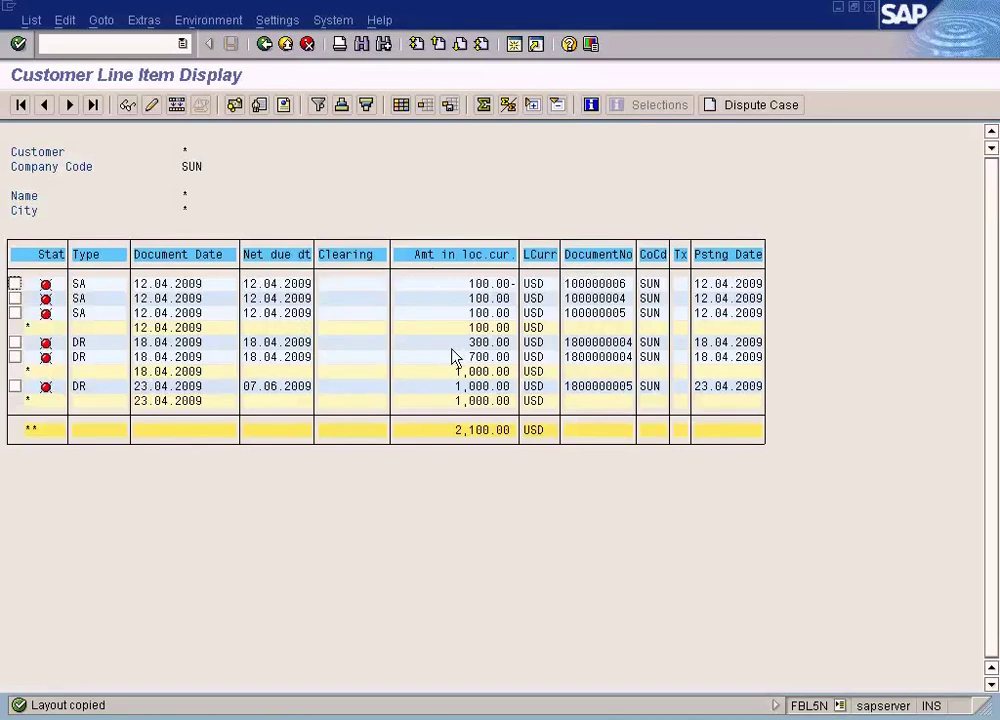
- Try to save the layout under the name TEST with the description "test layout"
{"action": "left_click", "coordinate": [451, 108]}
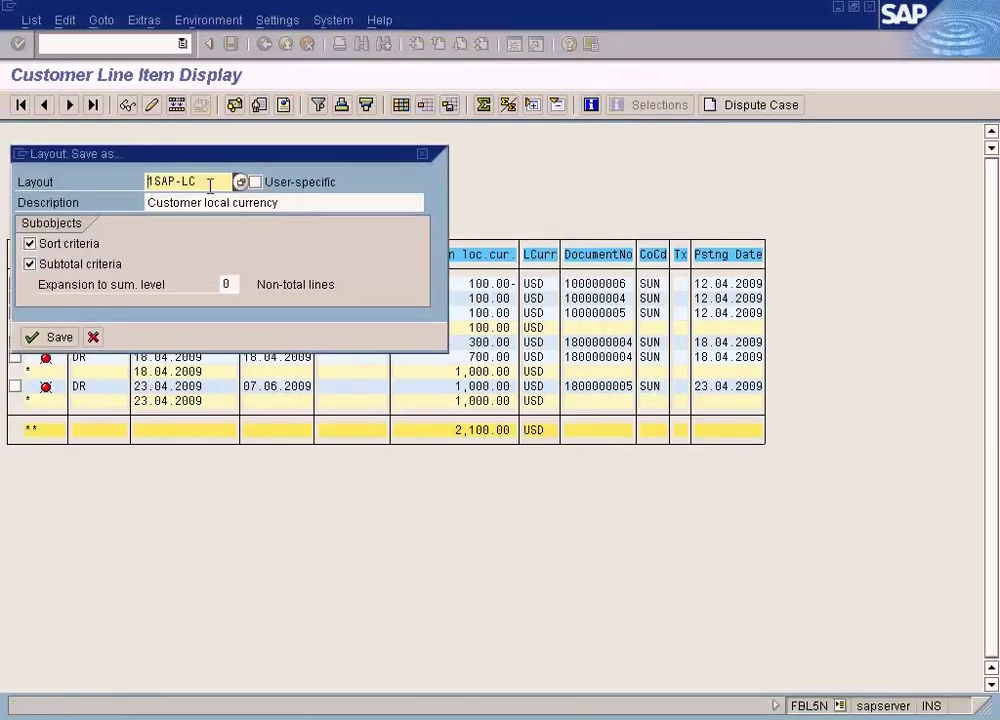
{"action": "left_click_drag", "start_coordinate": [212, 182], "coordinate": [83, 174]}
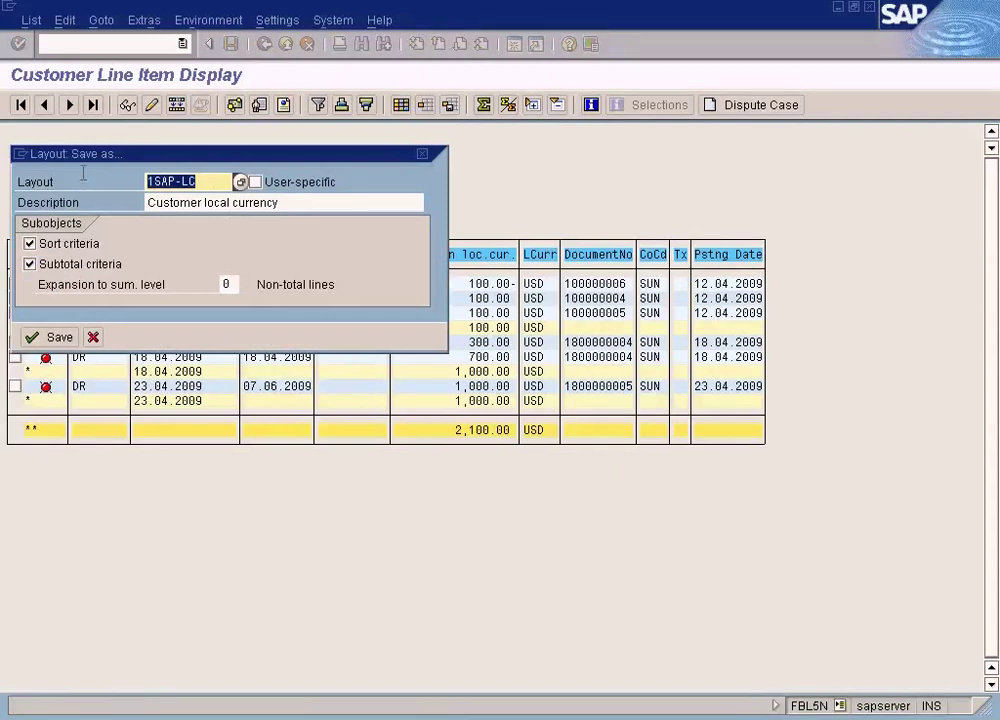
{"action": "type", "text": "test"}
{"action": "key", "text": "Tab"}
{"action": "key", "text": "Tab"}
{"action": "type", "text": "tes"}
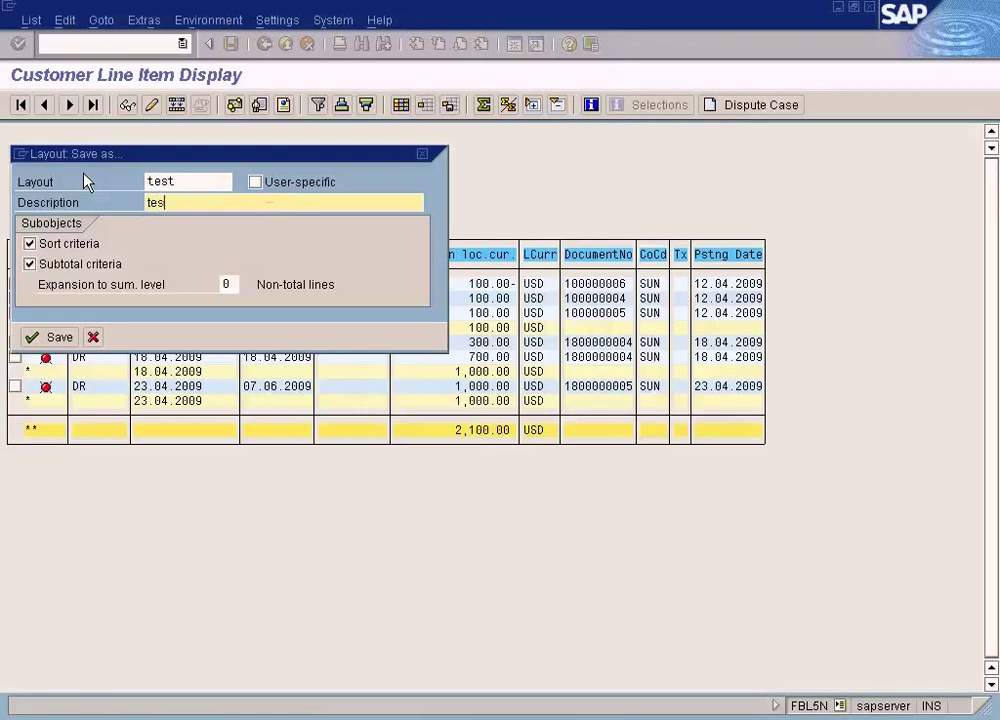
{"action": "type", "text": "t layour"}
{"action": "key", "text": "BackSpace"}
{"action": "type", "text": "t"}
{"action": "left_click", "coordinate": [55, 338]}
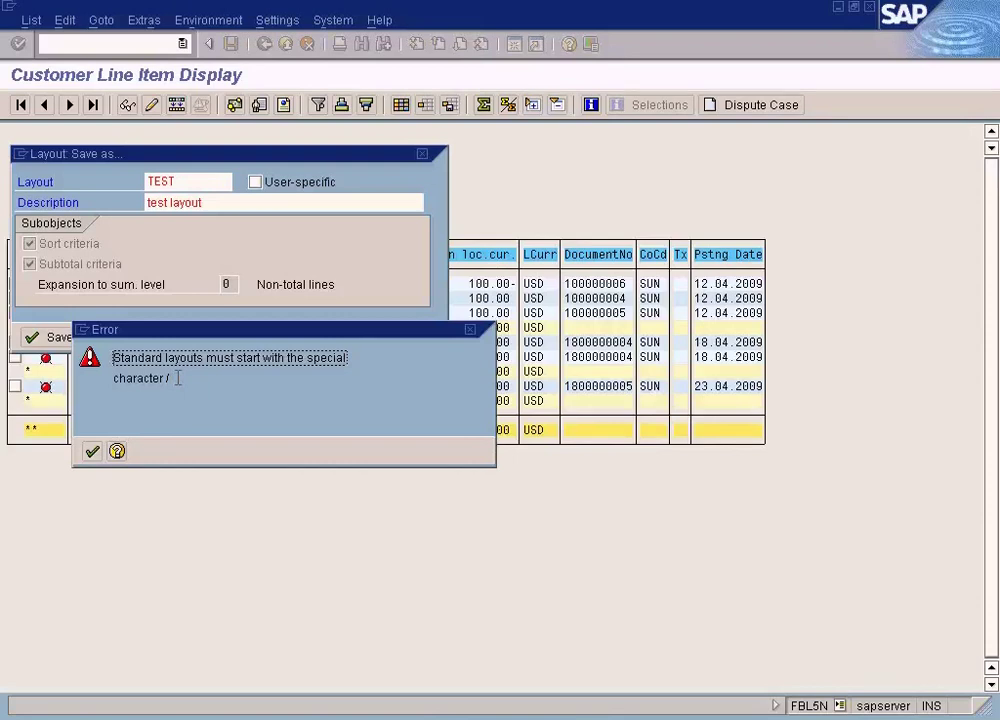
- Correct the layout name to /TEST and save the layout
{"action": "left_click", "coordinate": [93, 452]}
{"action": "key", "text": "Home"}
{"action": "type", "text": "/"}
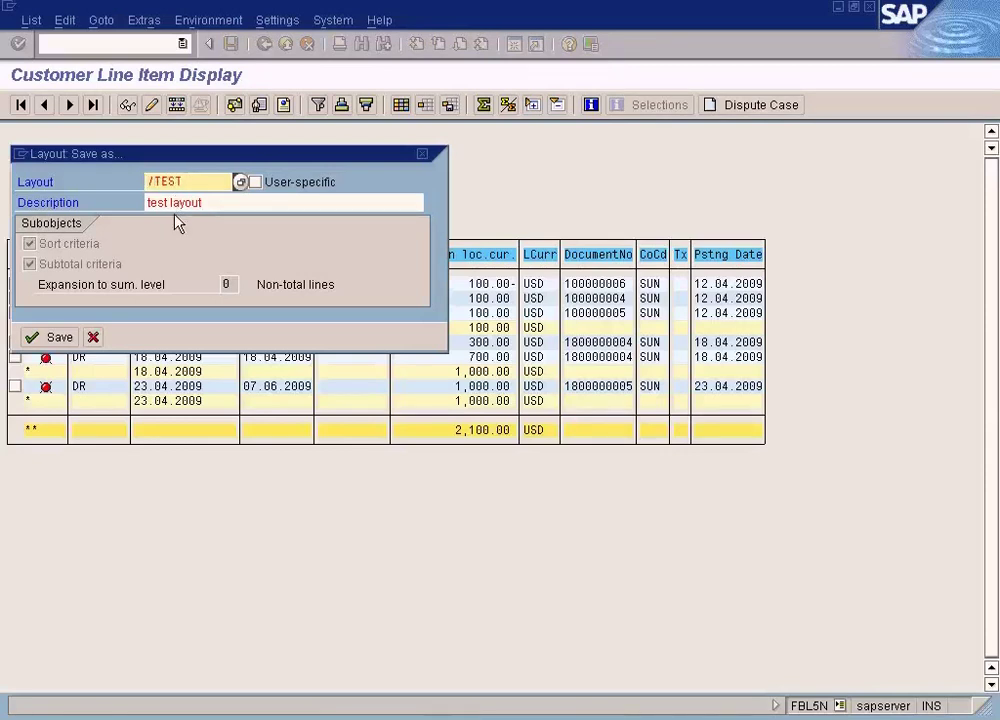
{"action": "left_click", "coordinate": [58, 338]}
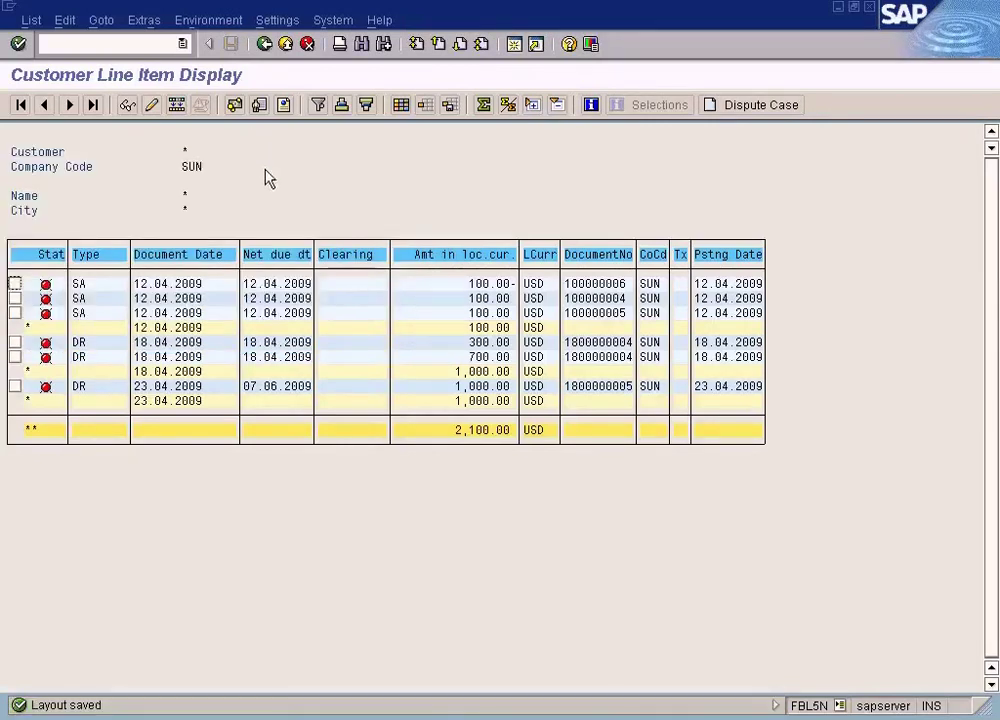
- Run the customer line item report again and choose the saved layout /TEST for the list
{"action": "left_click", "coordinate": [265, 46]}
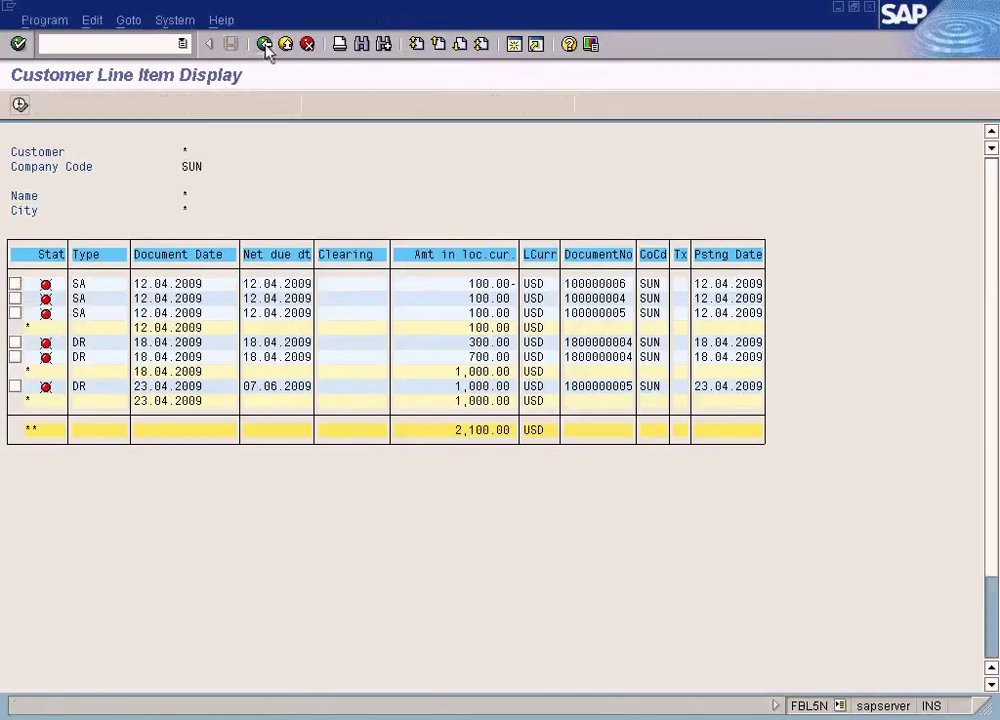
{"action": "left_click", "coordinate": [18, 105]}
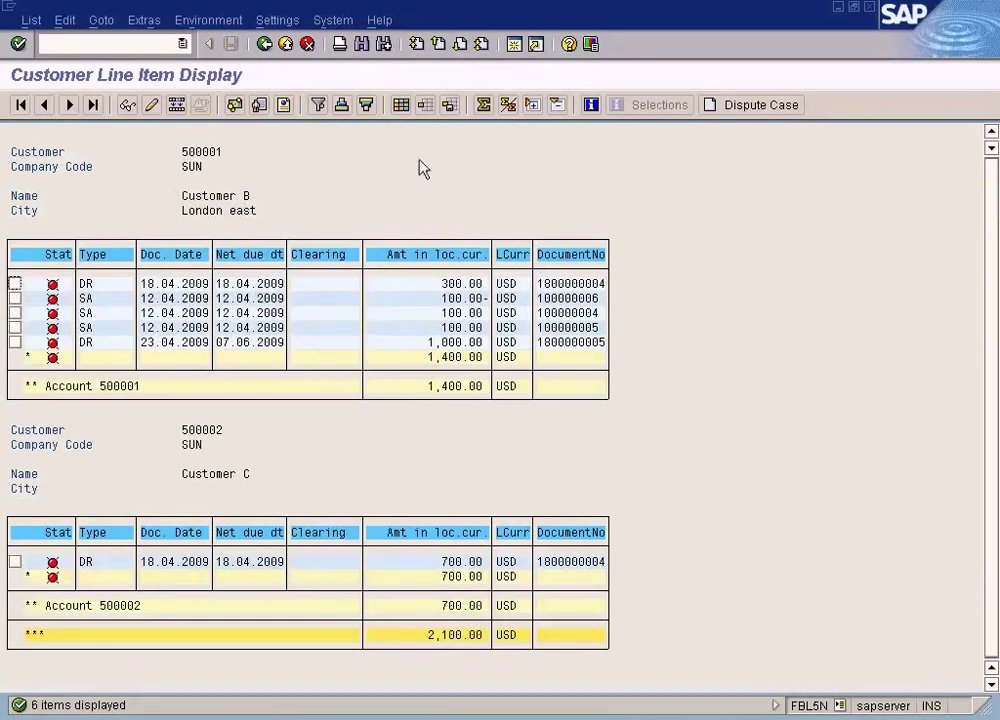
{"action": "left_click", "coordinate": [425, 105]}
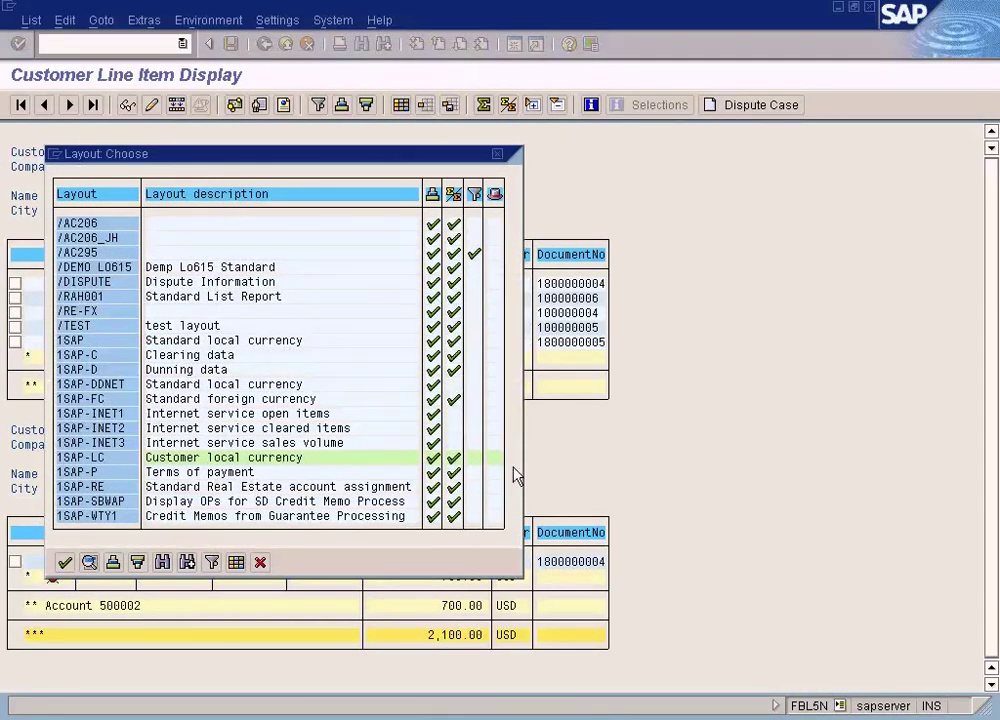
{"action": "double_click", "coordinate": [80, 333]}
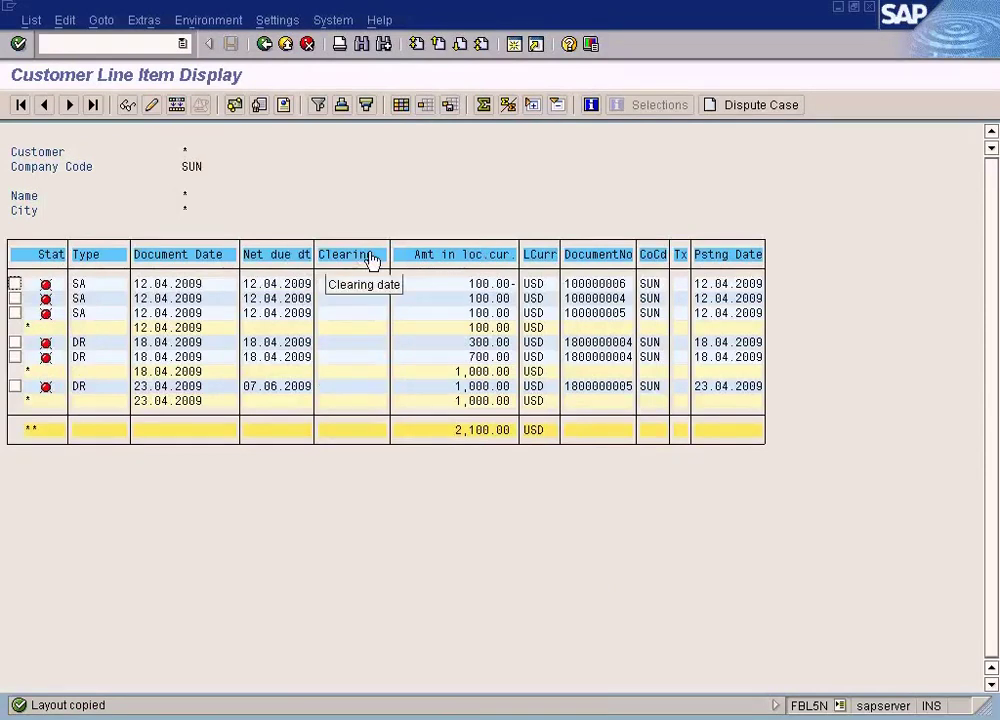
- Read the help on the User-specific option in the save settings of layout /TEST, and leave without saving
{"action": "left_click", "coordinate": [451, 108]}
{"action": "left_click_drag", "start_coordinate": [290, 152], "coordinate": [472, 206]}
{"action": "left_click", "coordinate": [392, 258]}
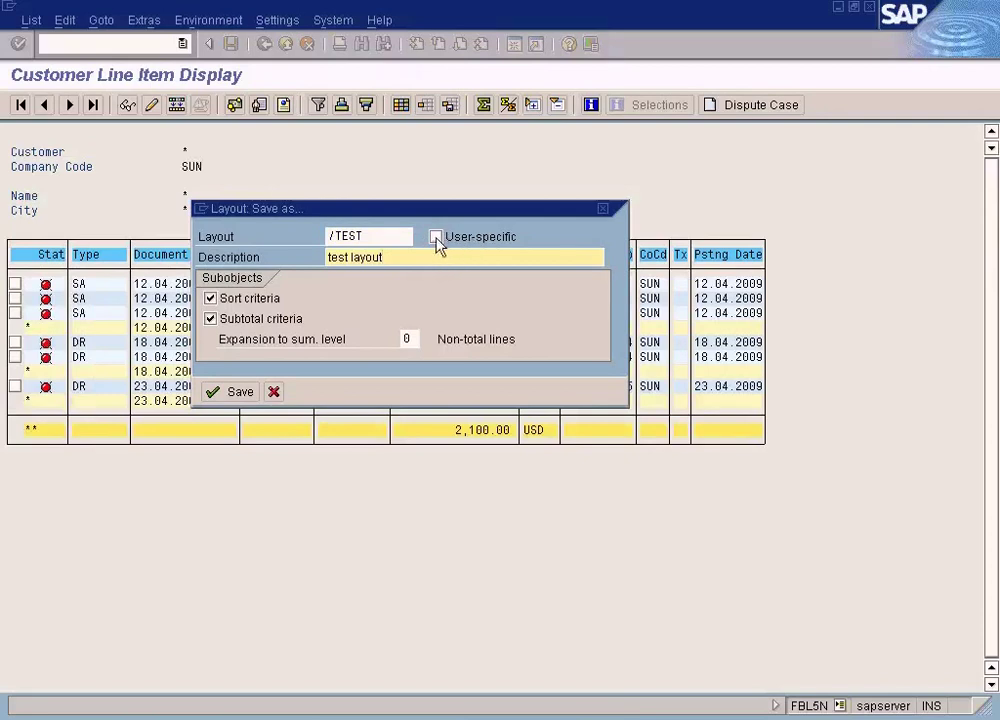
{"action": "left_click", "coordinate": [436, 240]}
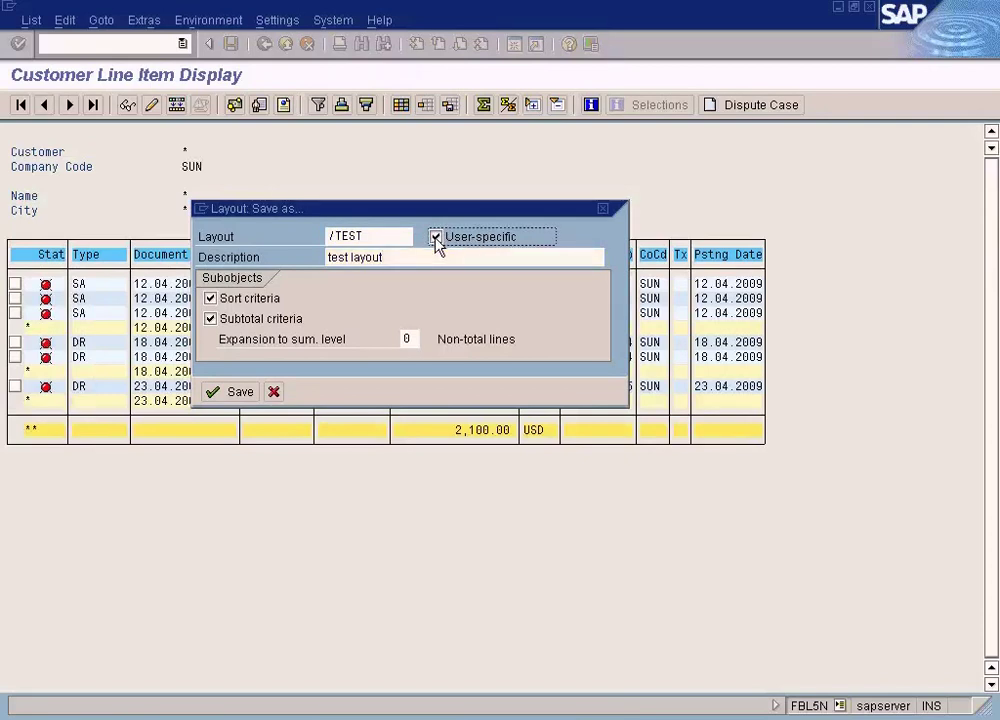
{"action": "key", "text": "F1"}
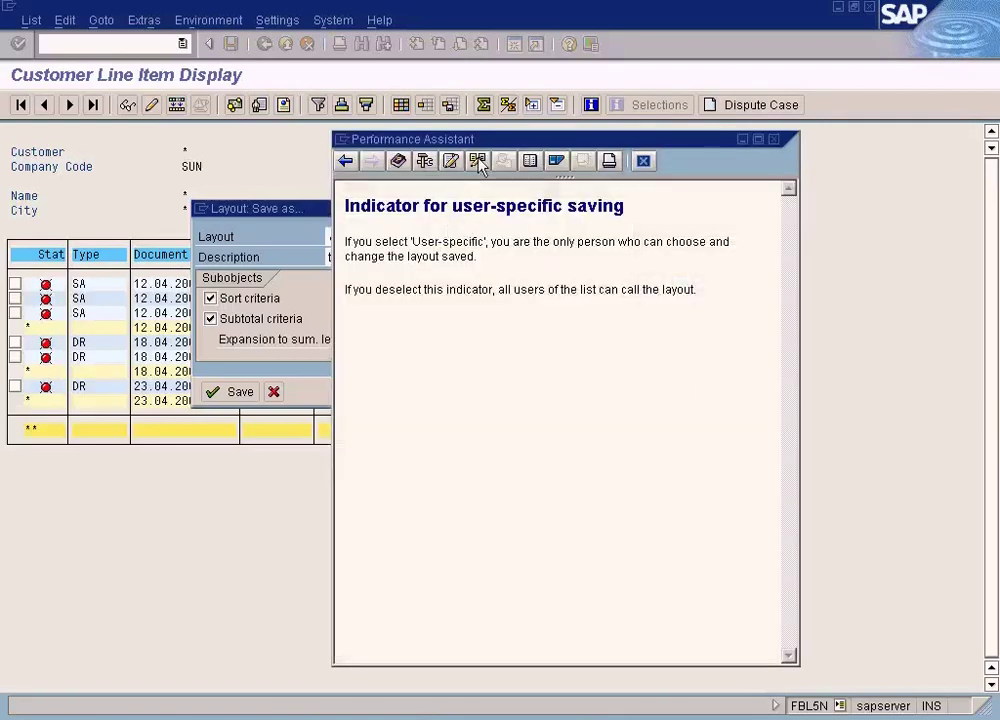
{"action": "left_click_drag", "start_coordinate": [480, 143], "coordinate": [707, 158]}
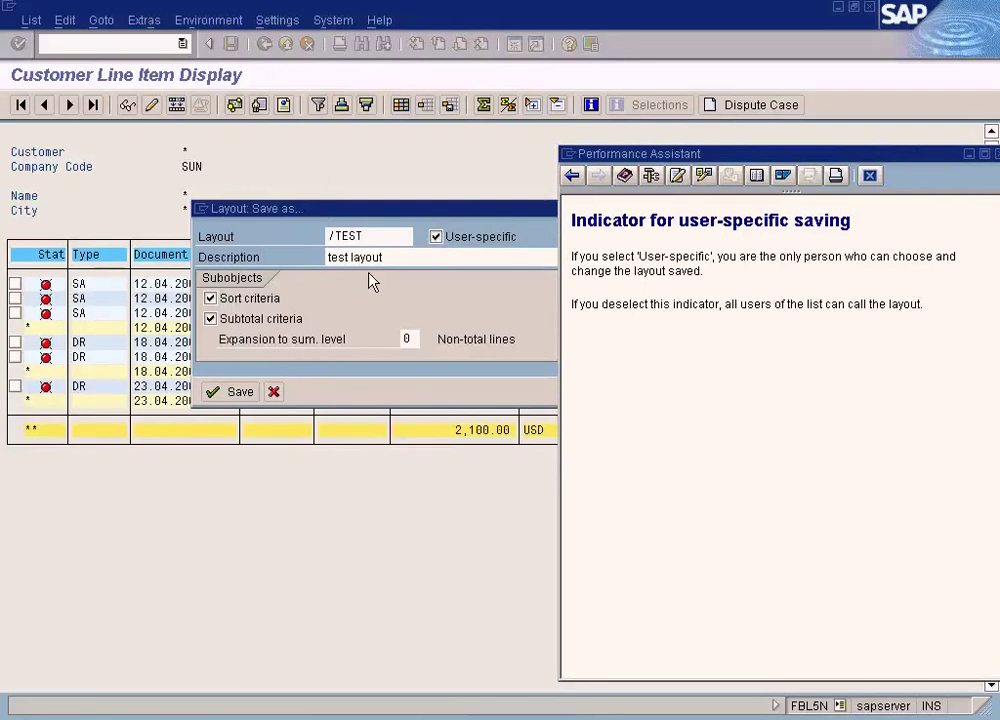
{"action": "left_click_drag", "start_coordinate": [810, 159], "coordinate": [636, 166]}
{"action": "left_click", "coordinate": [827, 163]}
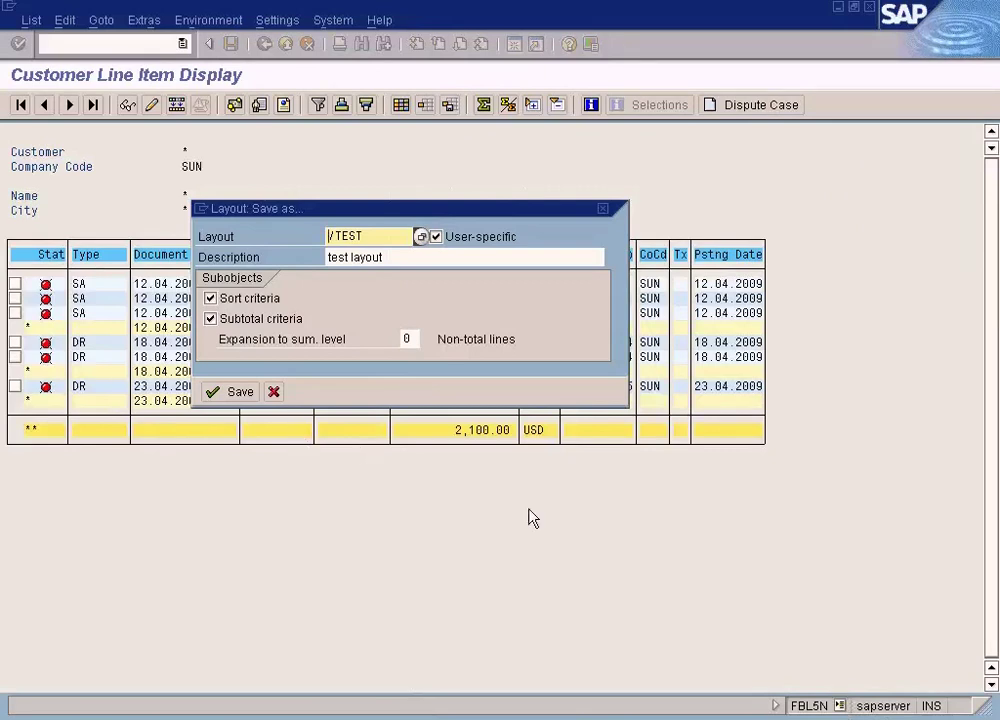
{"action": "left_click", "coordinate": [276, 394]}
- Check the session's system and user information in the status details
{"action": "left_click", "coordinate": [841, 706]}
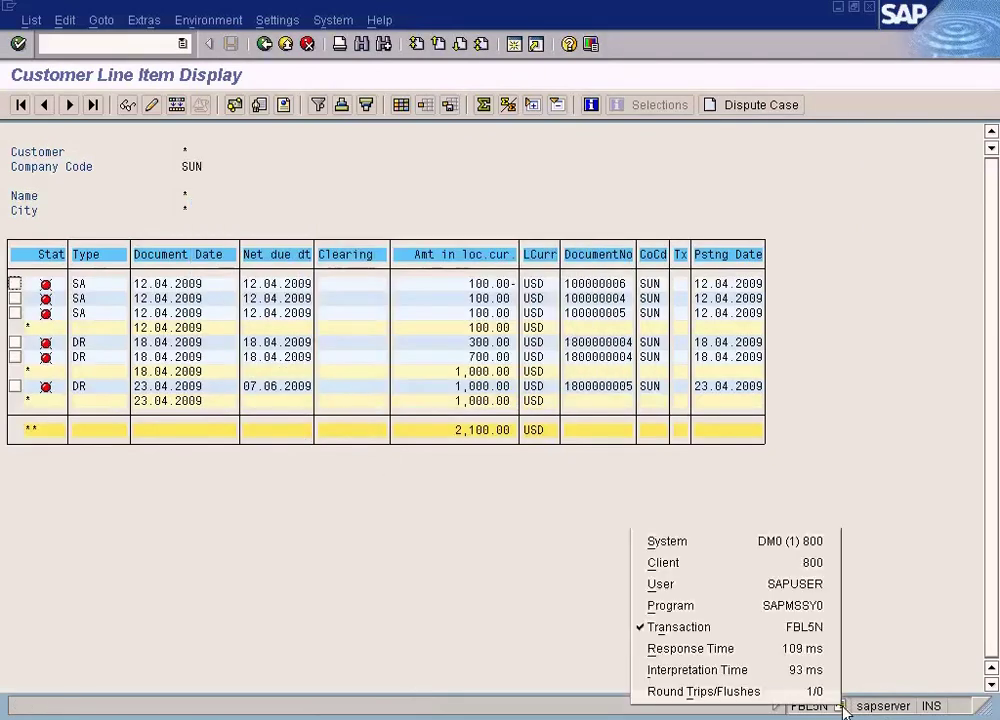
{"action": "left_click", "coordinate": [876, 460]}
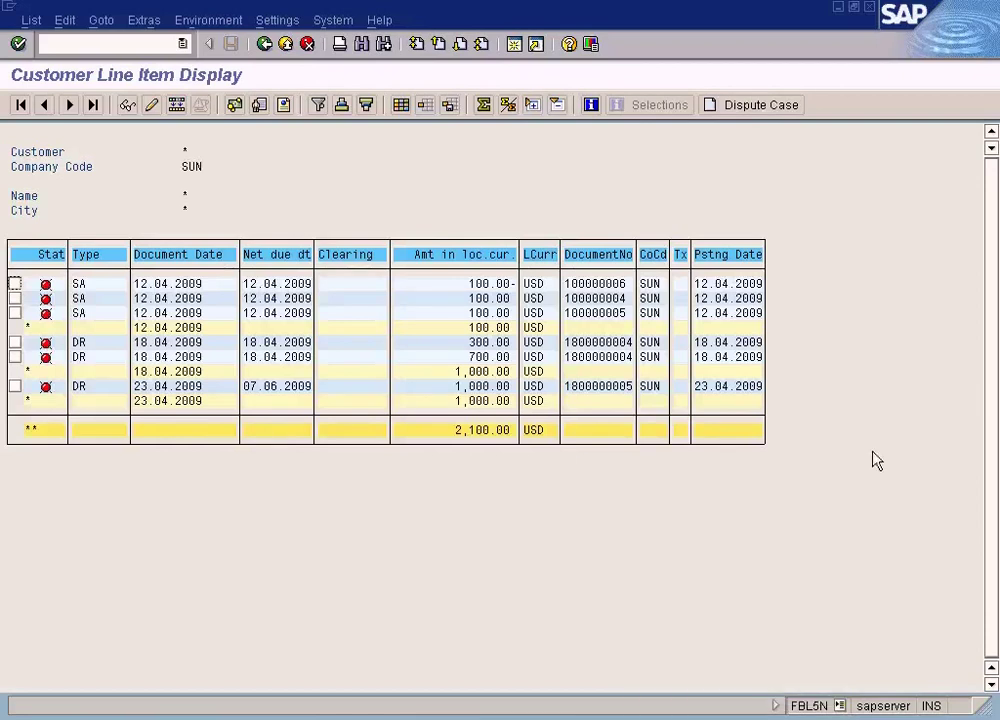
- Mark layout /TEST as user-specific in its save settings without saving, and look through the list of available layouts without choosing one
{"action": "left_click", "coordinate": [449, 105]}
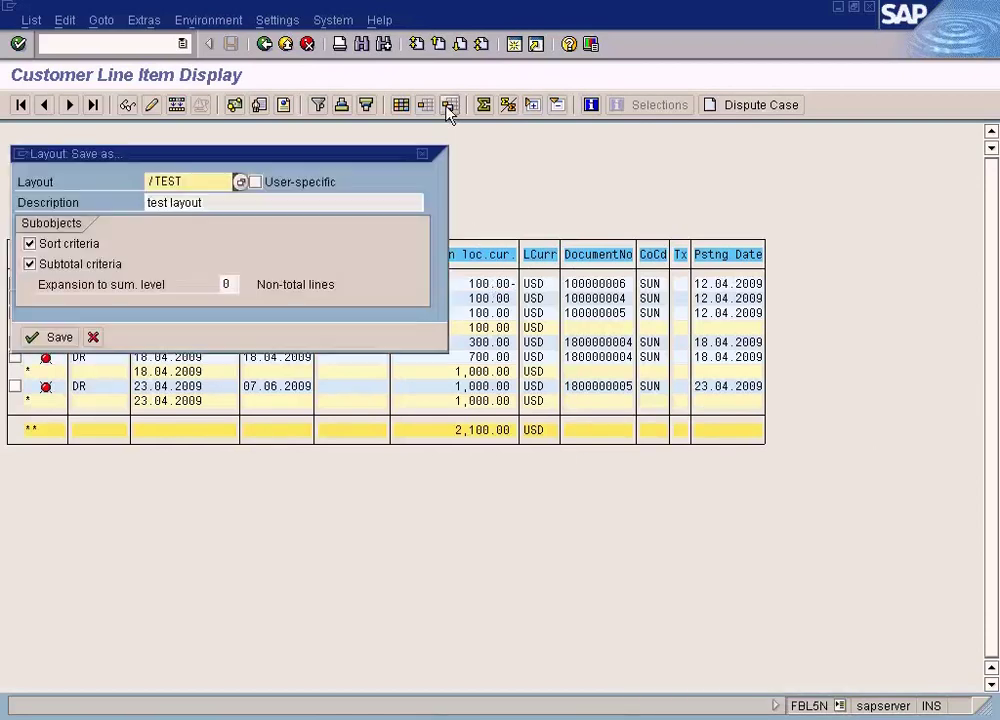
{"action": "left_click", "coordinate": [255, 182]}
{"action": "left_click_drag", "start_coordinate": [303, 160], "coordinate": [659, 274]}
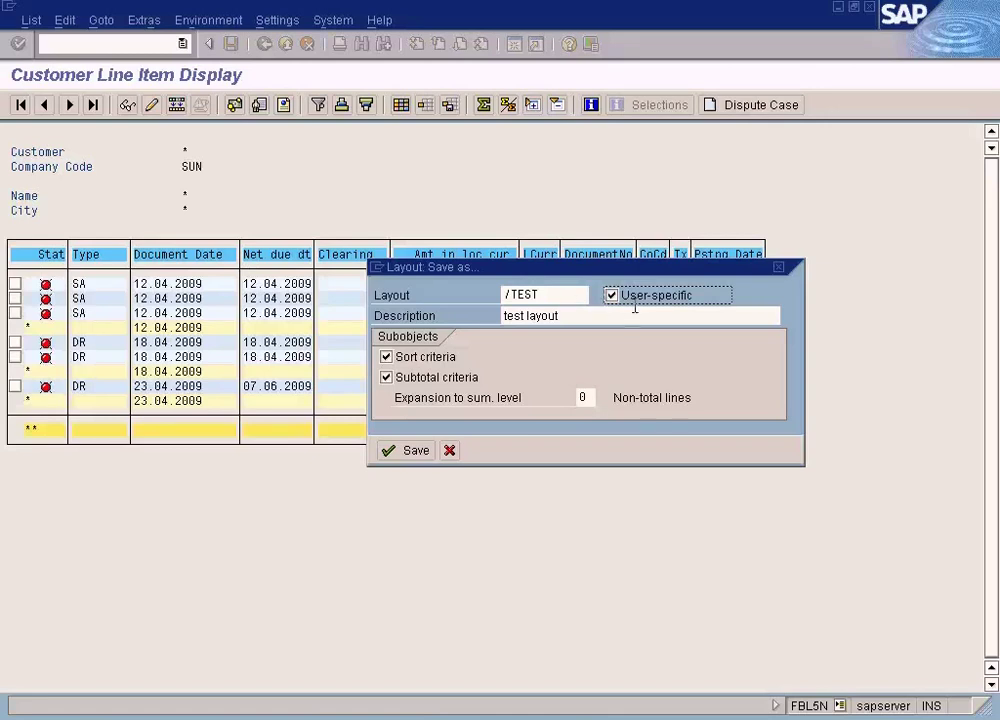
{"action": "left_click", "coordinate": [451, 453]}
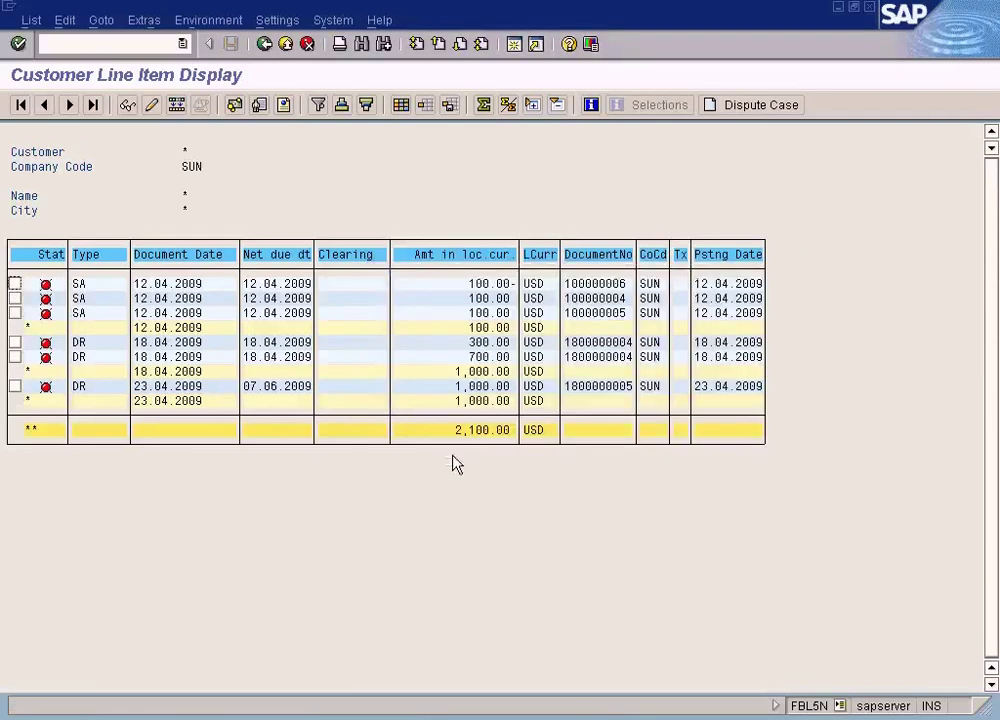
{"action": "left_click", "coordinate": [425, 105]}
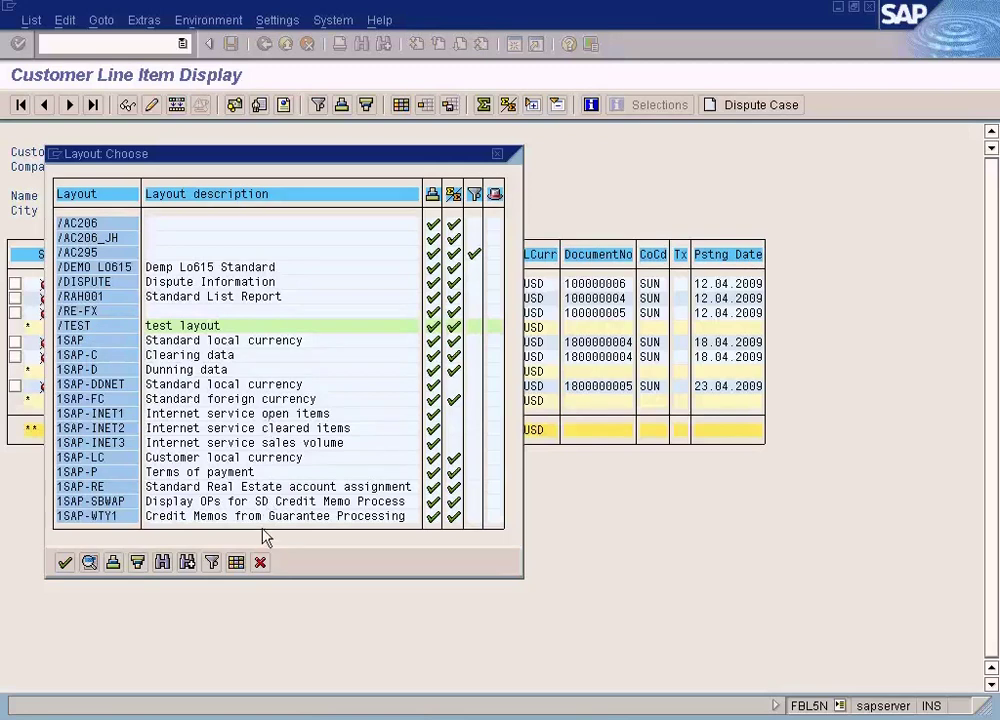
{"action": "left_click", "coordinate": [261, 564]}
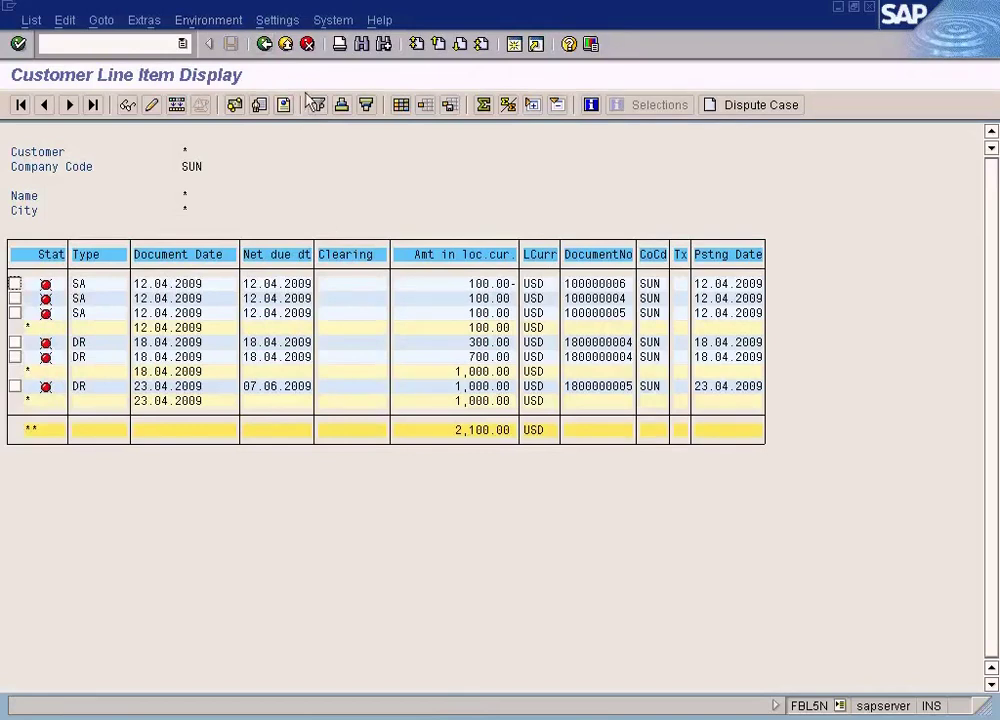
- Return to the selection criteria, choose /TEST as the list output layout and run the customer line item report
{"action": "left_click", "coordinate": [265, 45]}
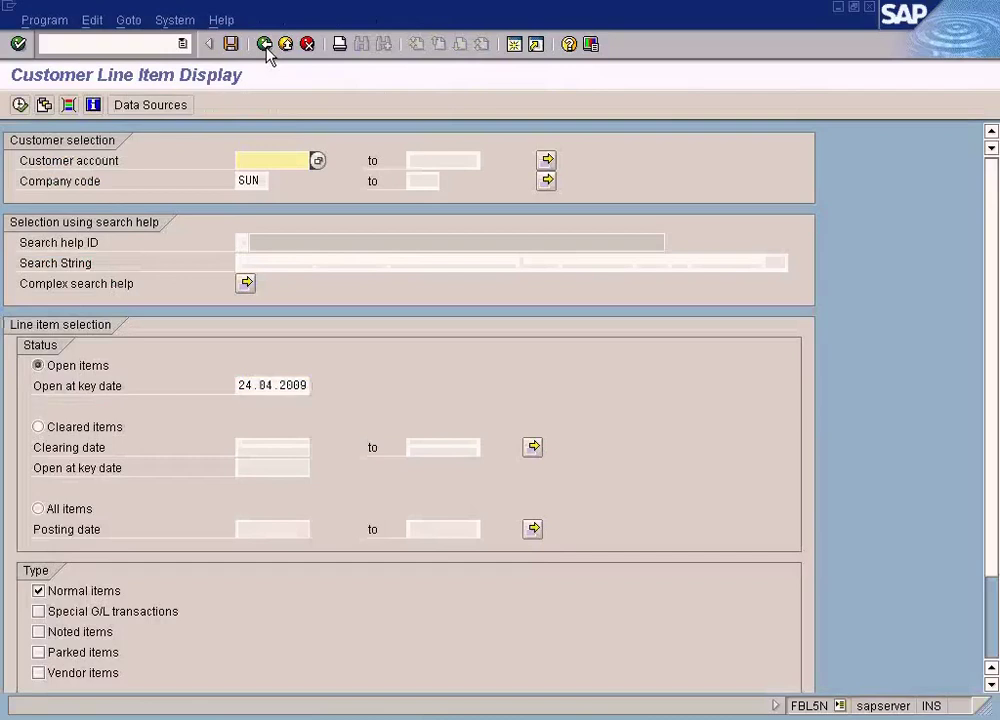
{"action": "left_click", "coordinate": [990, 643]}
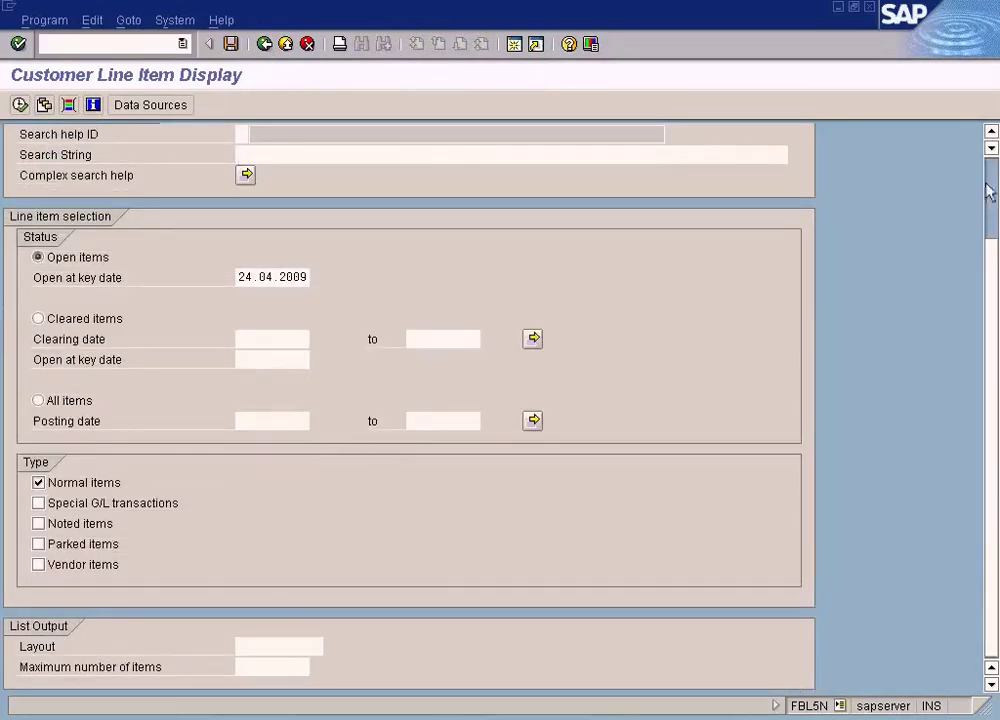
{"action": "left_click", "coordinate": [253, 646]}
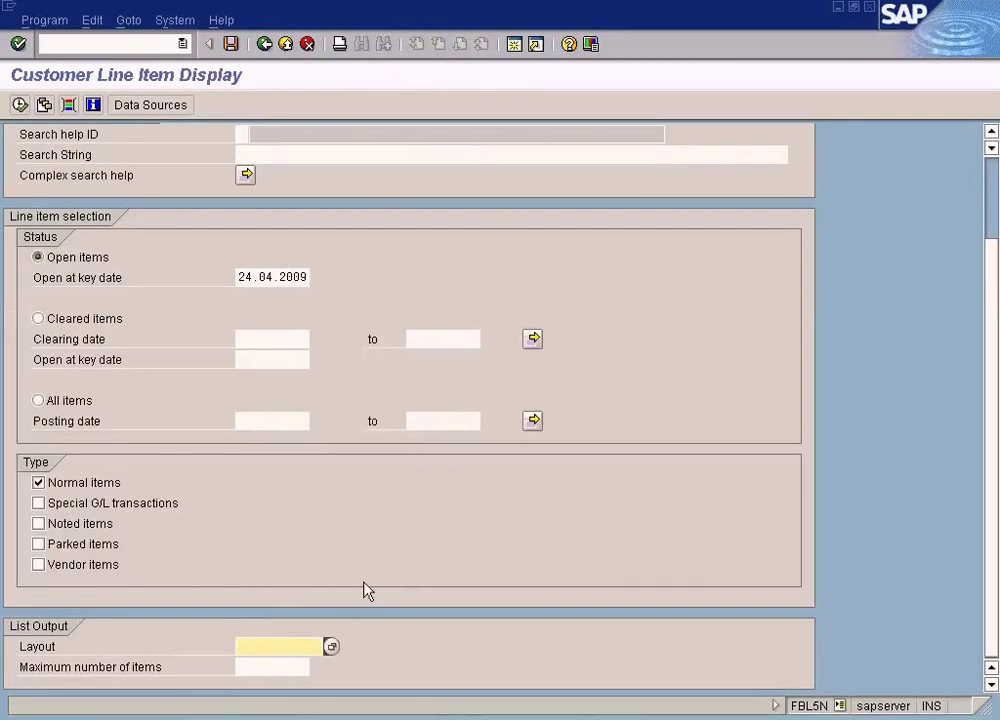
{"action": "left_click", "coordinate": [331, 646]}
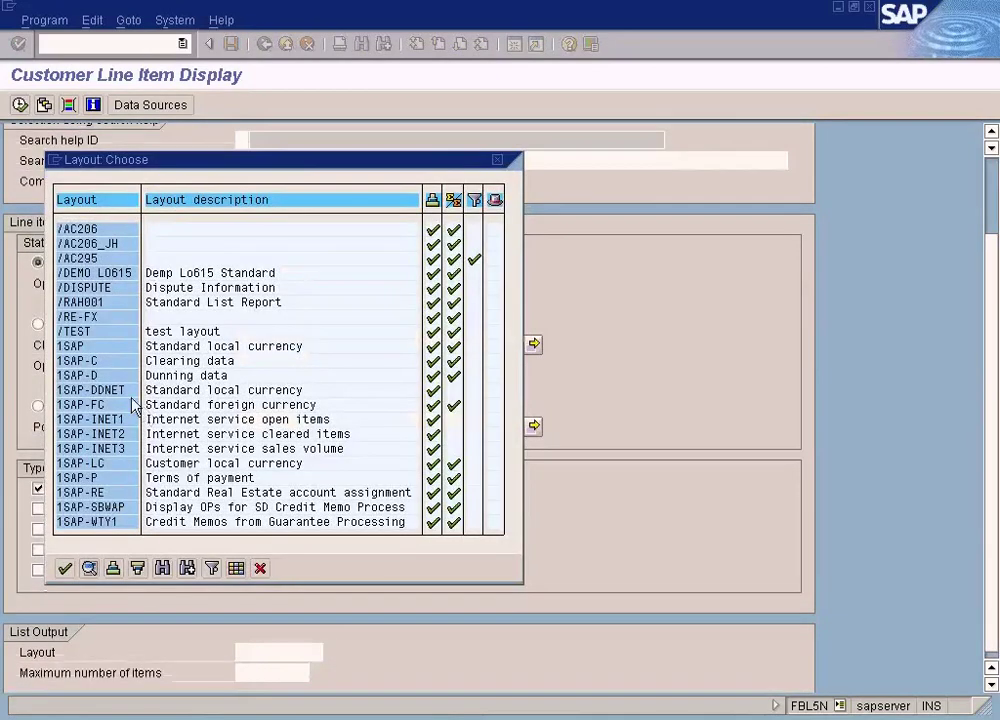
{"action": "double_click", "coordinate": [90, 333]}
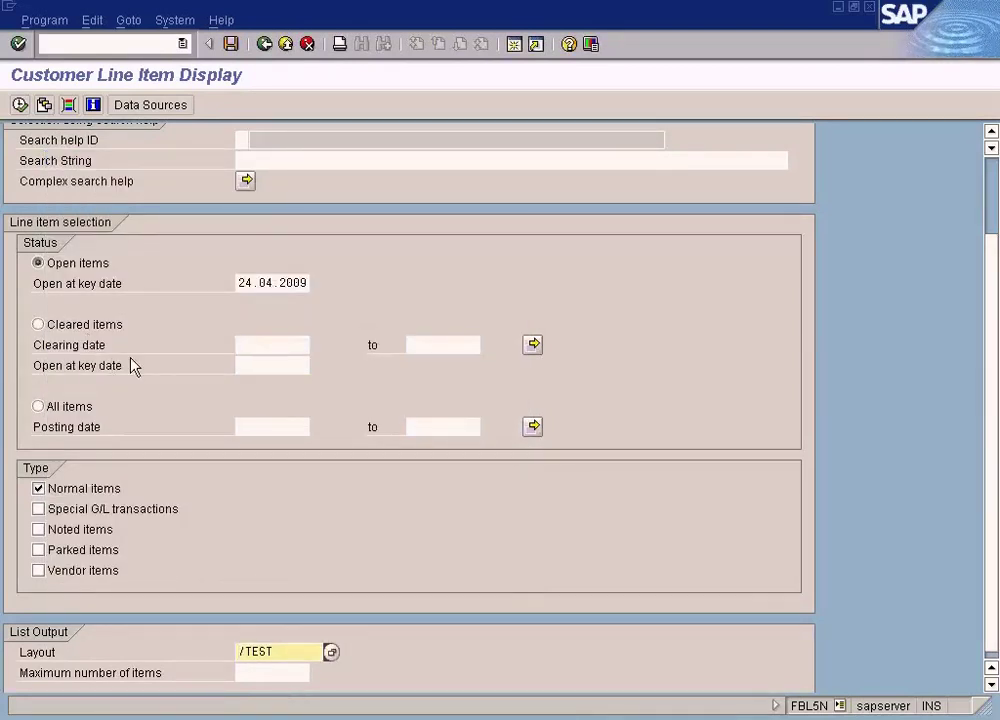
{"action": "left_click", "coordinate": [19, 104]}
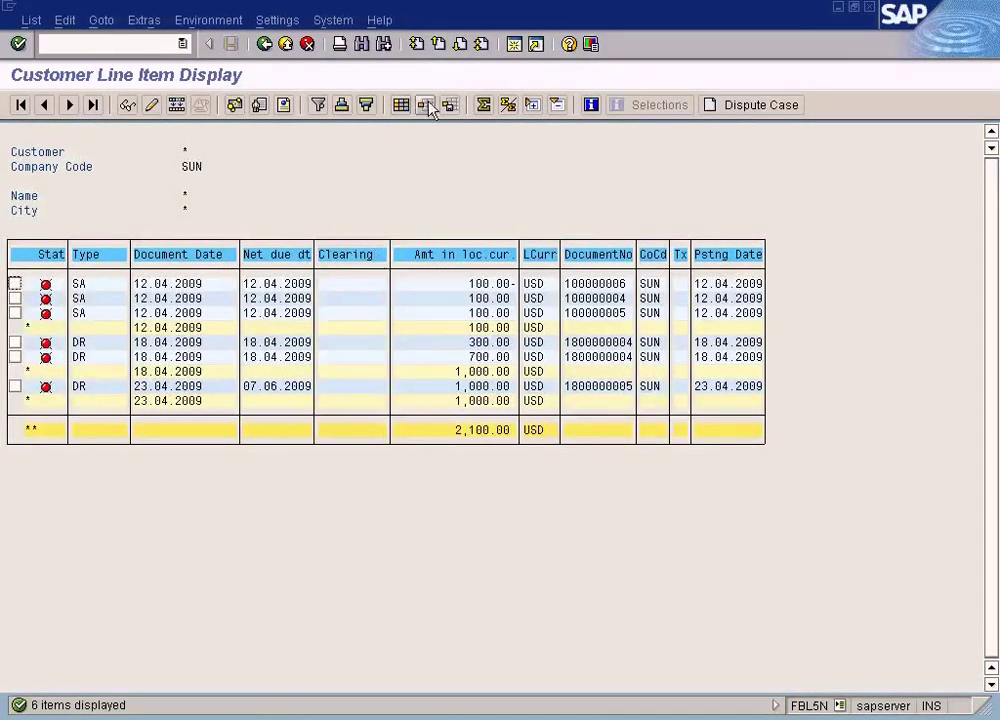
- Go back to the selection criteria, check the Layout entry under List Output, and run the report again
{"action": "left_click", "coordinate": [264, 44]}
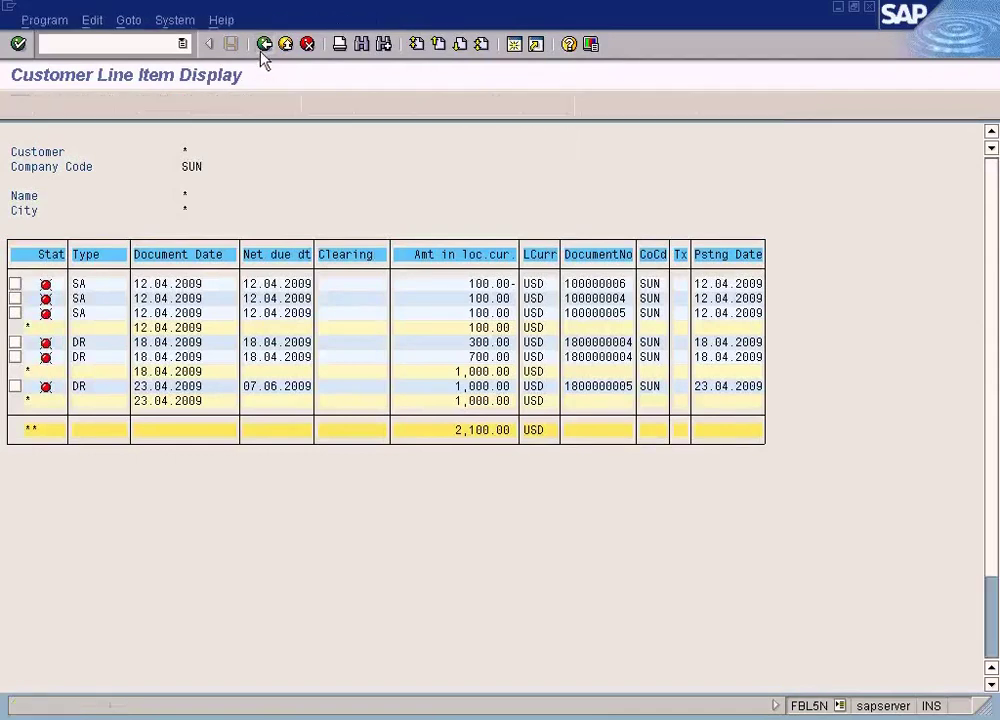
{"action": "scroll", "coordinate": [993, 628], "scroll_direction": "down", "scroll_amount": 3}
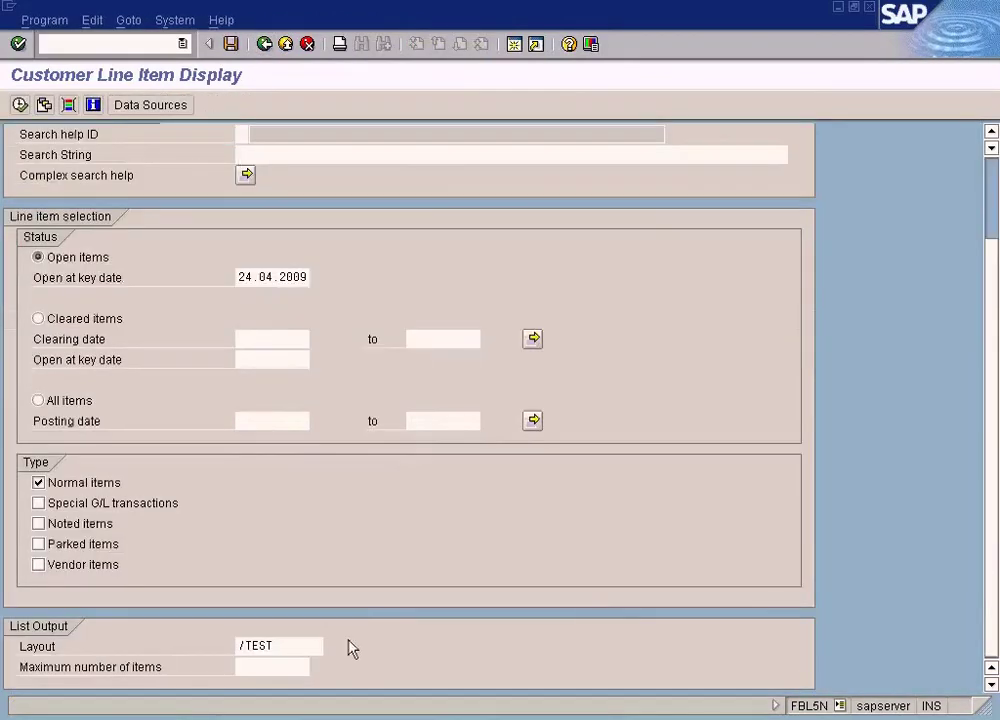
{"action": "left_click_drag", "start_coordinate": [295, 646], "coordinate": [206, 646]}
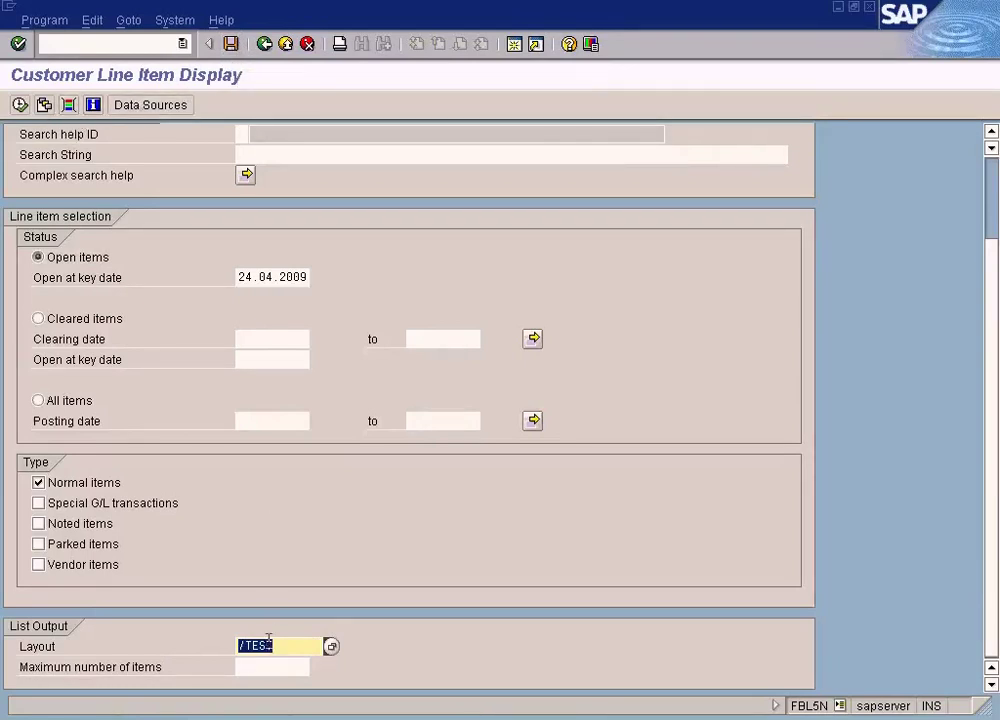
{"action": "left_click", "coordinate": [19, 104]}
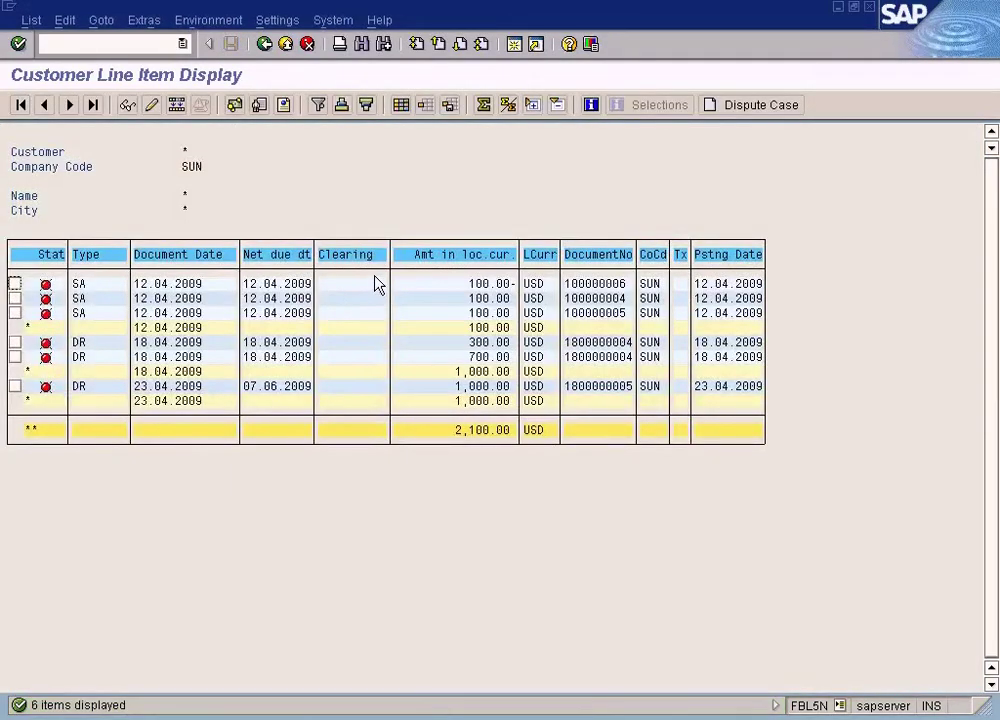
- Open the layout administration and mark /TEST as the default setting, trying the default on 1SAP-LC and switching it back to /TEST
{"action": "left_click", "coordinate": [207, 21]}
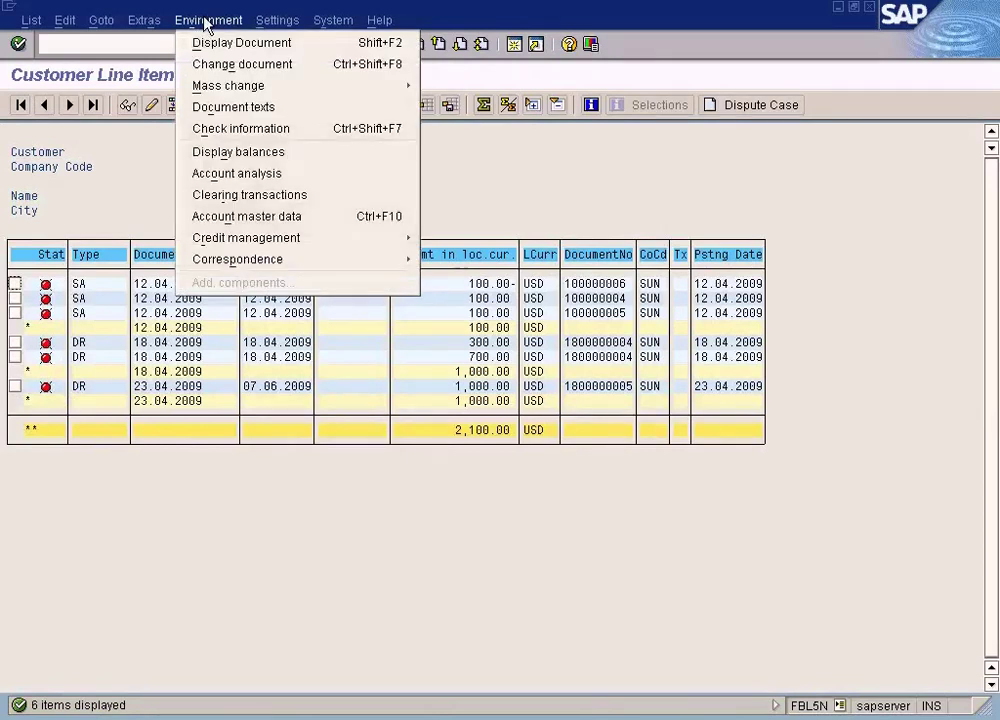
{"action": "mouse_move", "coordinate": [262, 22]}
{"action": "mouse_move", "coordinate": [288, 66]}
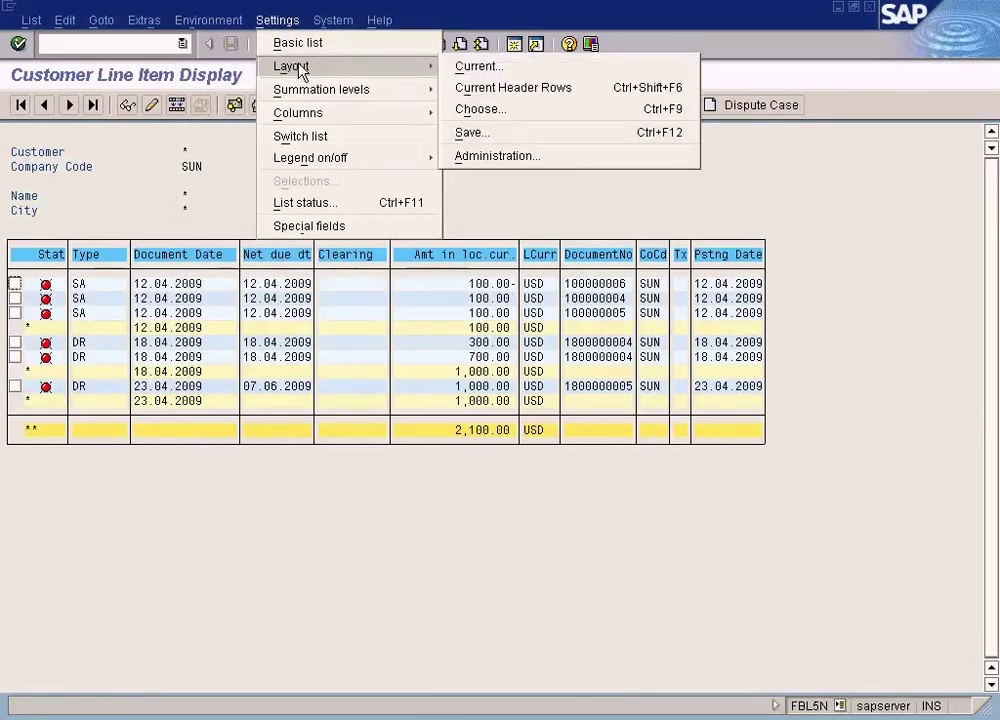
{"action": "left_click", "coordinate": [522, 160]}
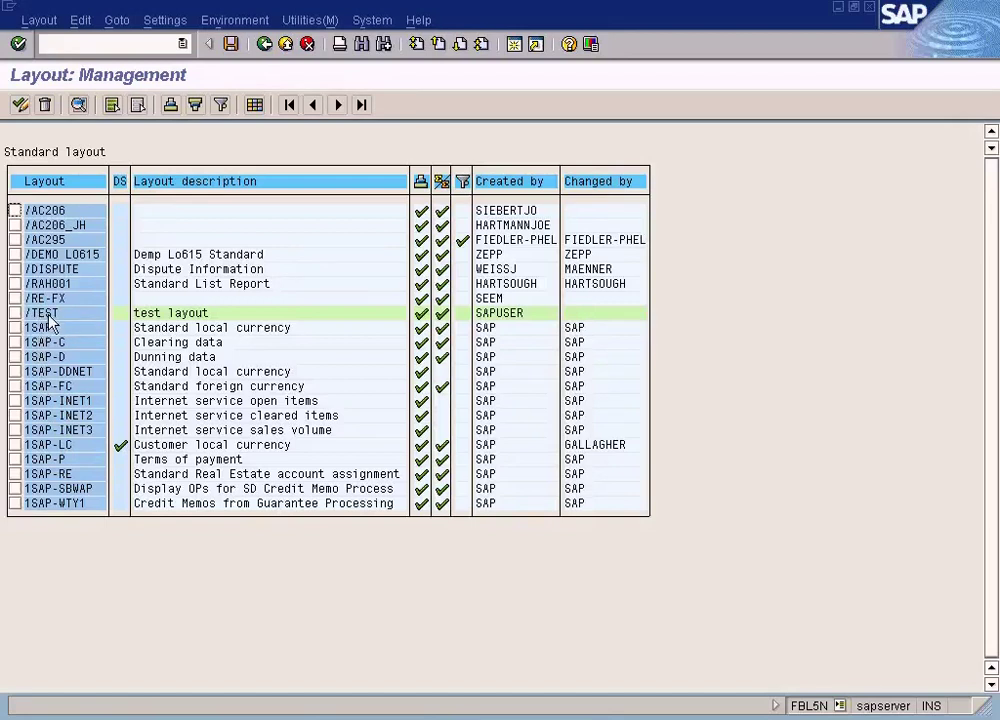
{"action": "left_click", "coordinate": [120, 315]}
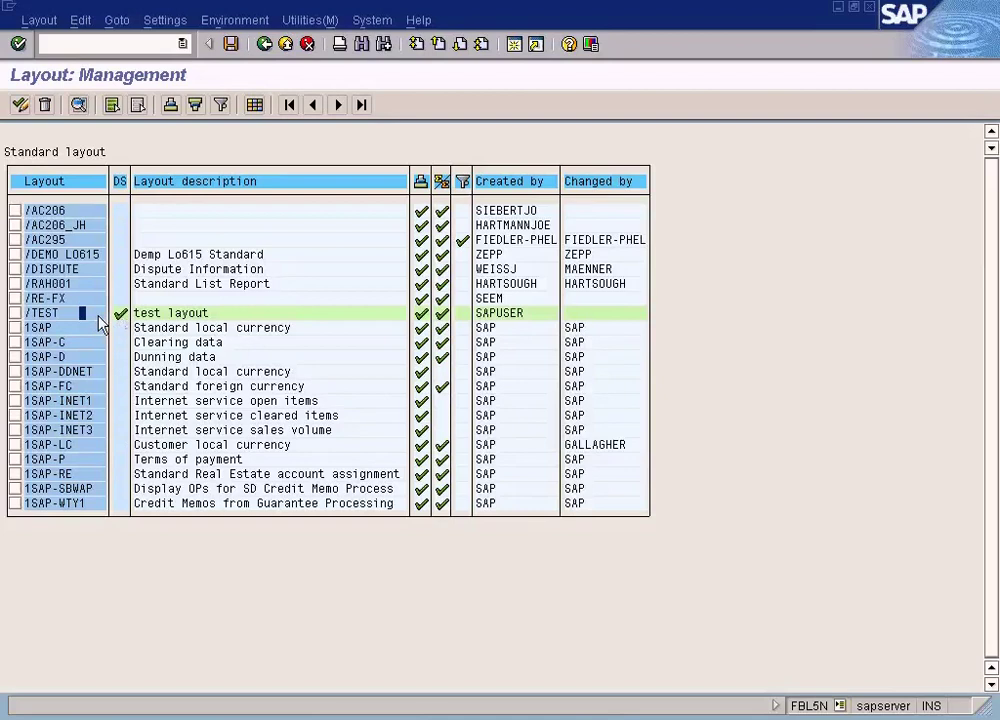
{"action": "left_click", "coordinate": [84, 444]}
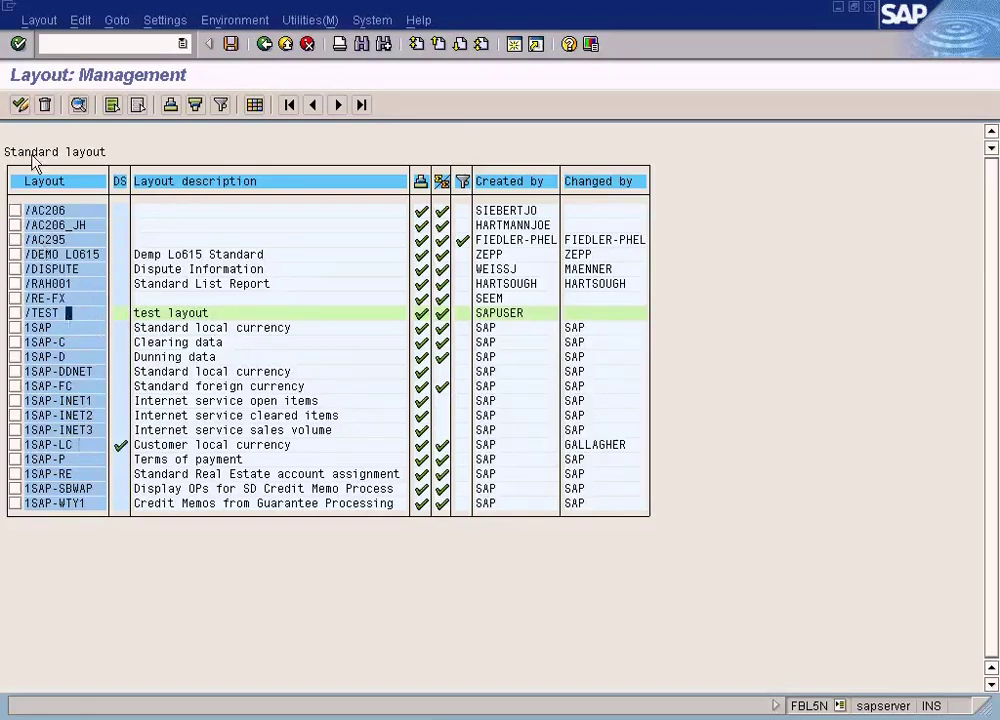
{"action": "left_click", "coordinate": [20, 105]}
{"action": "left_click", "coordinate": [83, 314]}
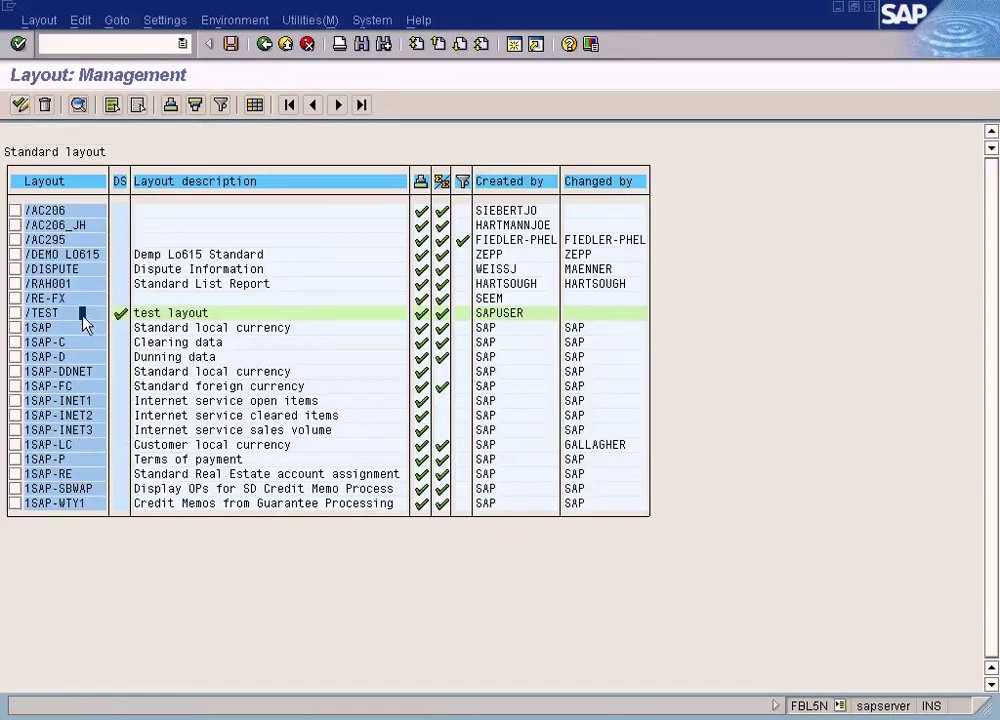
{"action": "left_click", "coordinate": [20, 105]}
{"action": "left_click", "coordinate": [20, 104]}
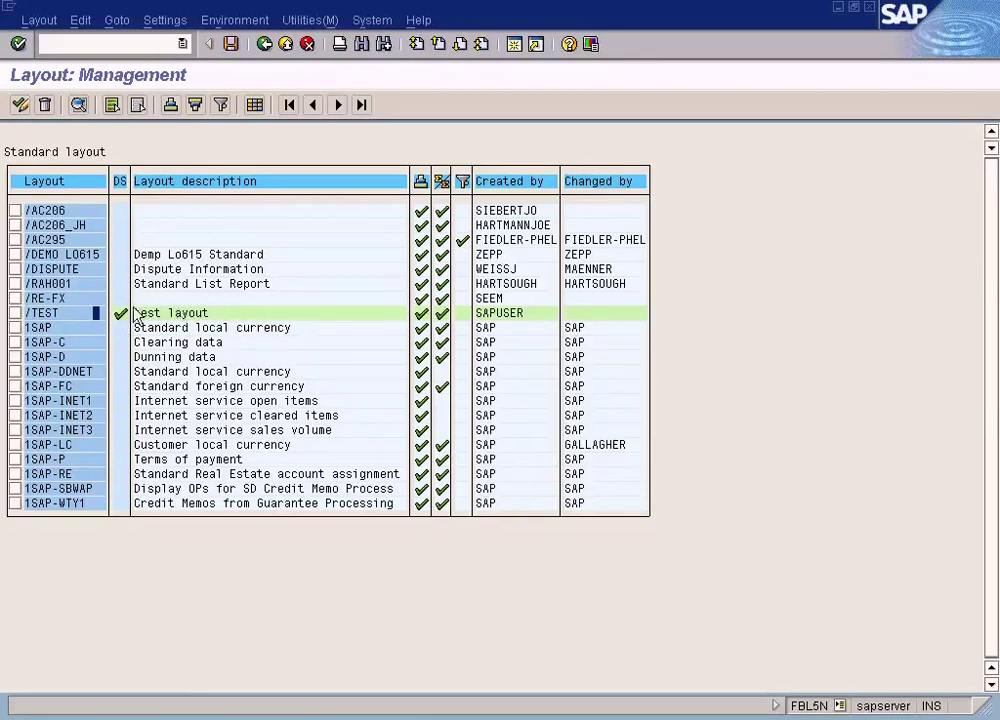
- Display the fields and sort criteria of layout /TEST, and leave the layout administration without saving the changed default
{"action": "left_click", "coordinate": [79, 104]}
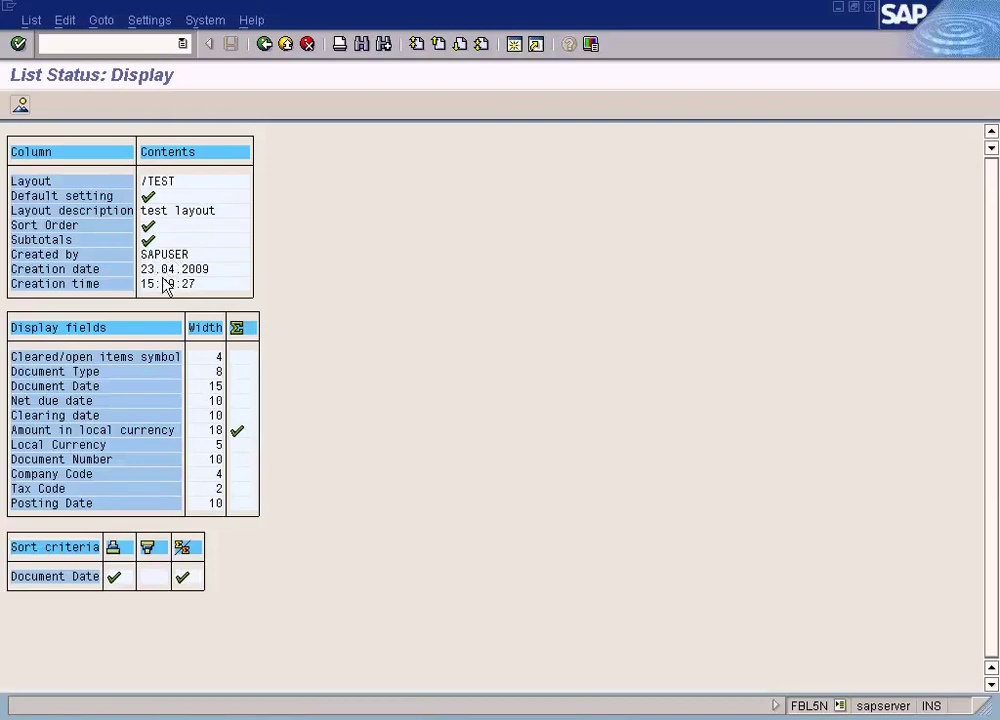
{"action": "left_click", "coordinate": [264, 45]}
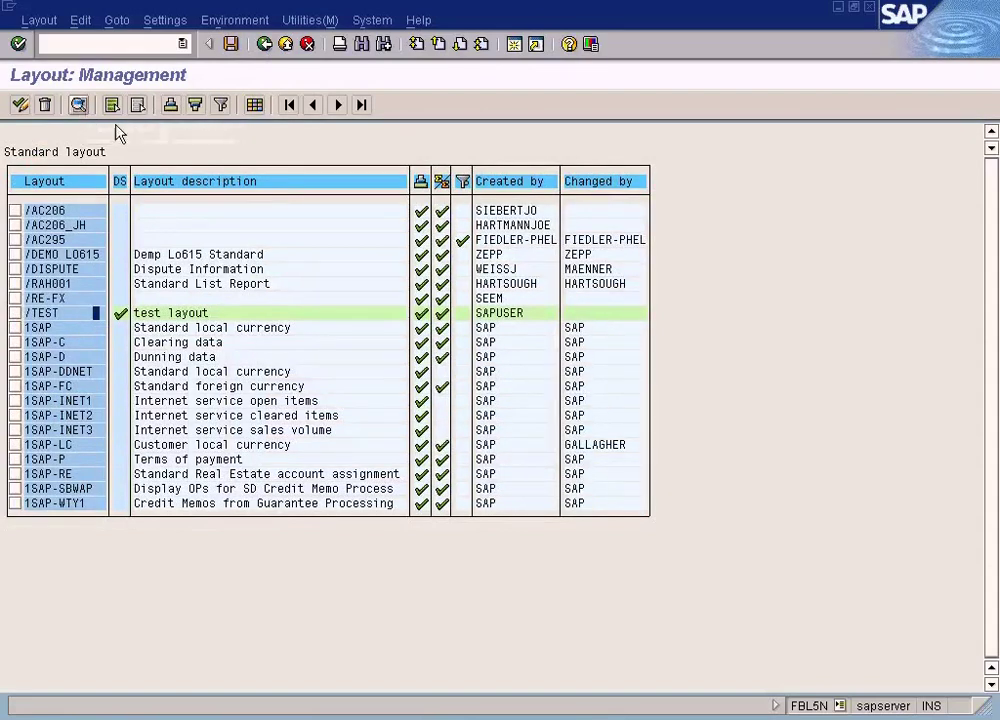
{"action": "left_click", "coordinate": [264, 45]}
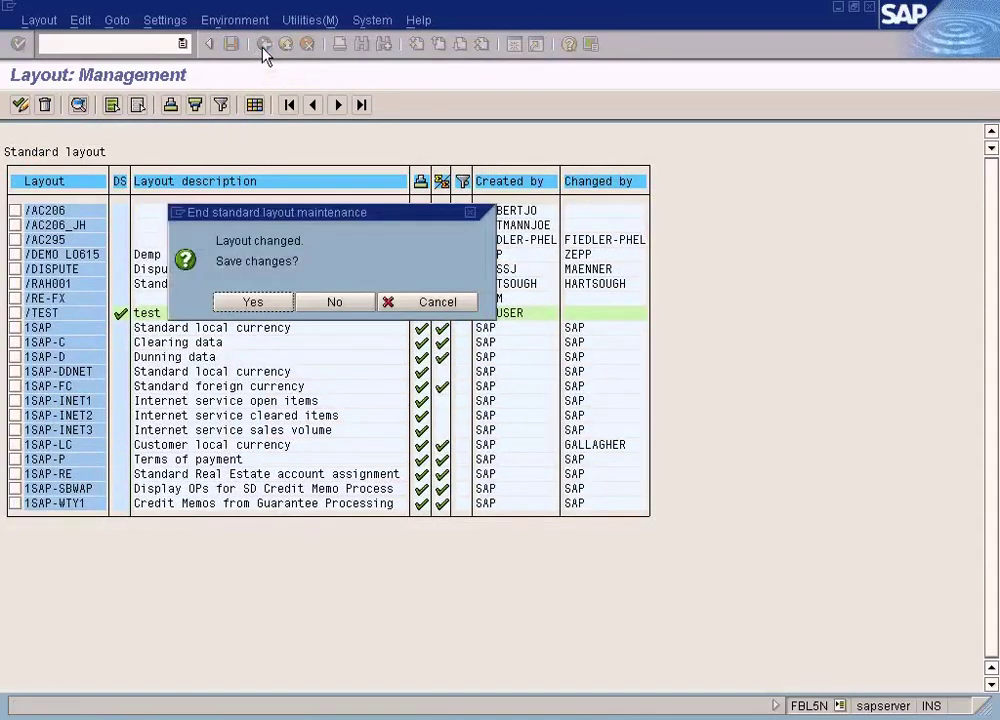
{"action": "left_click", "coordinate": [333, 300]}
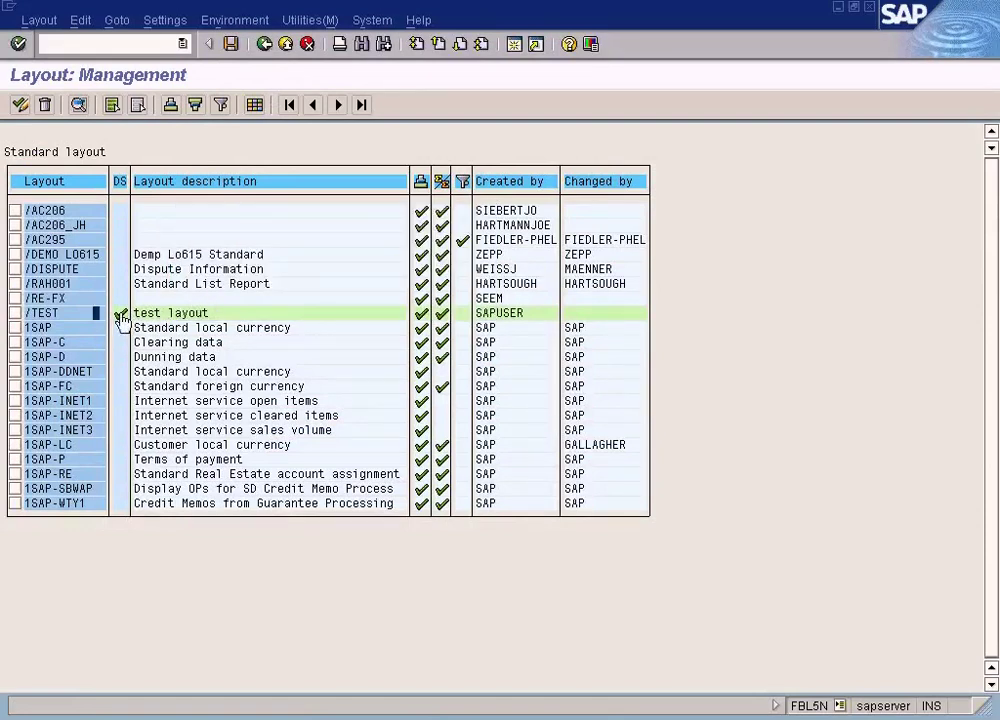
{"action": "left_click", "coordinate": [264, 44]}
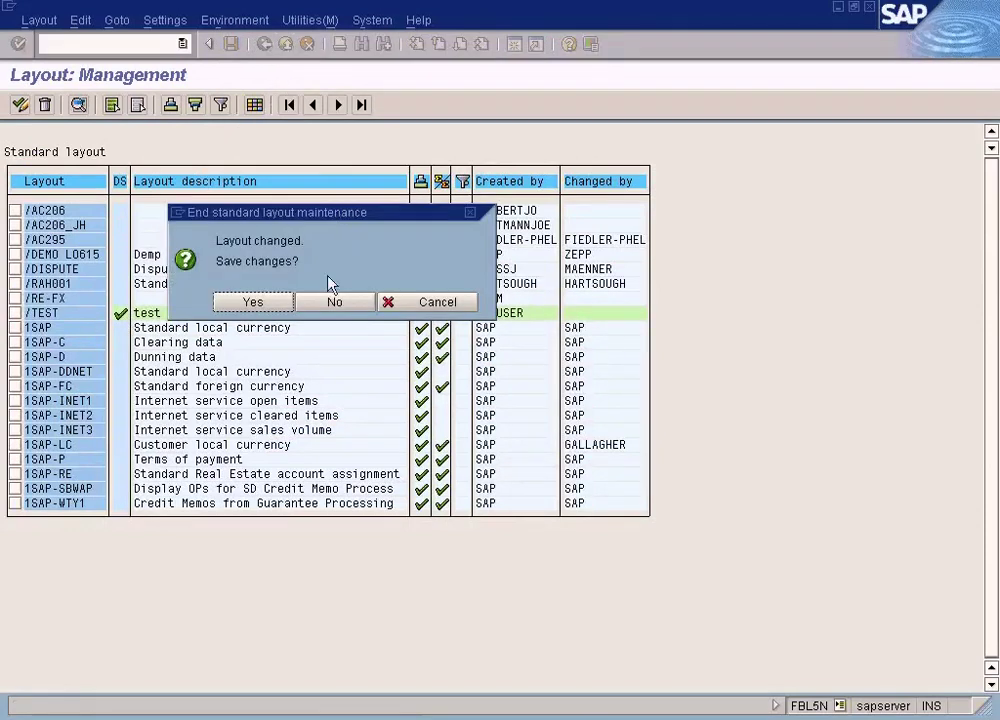
{"action": "left_click", "coordinate": [330, 303]}
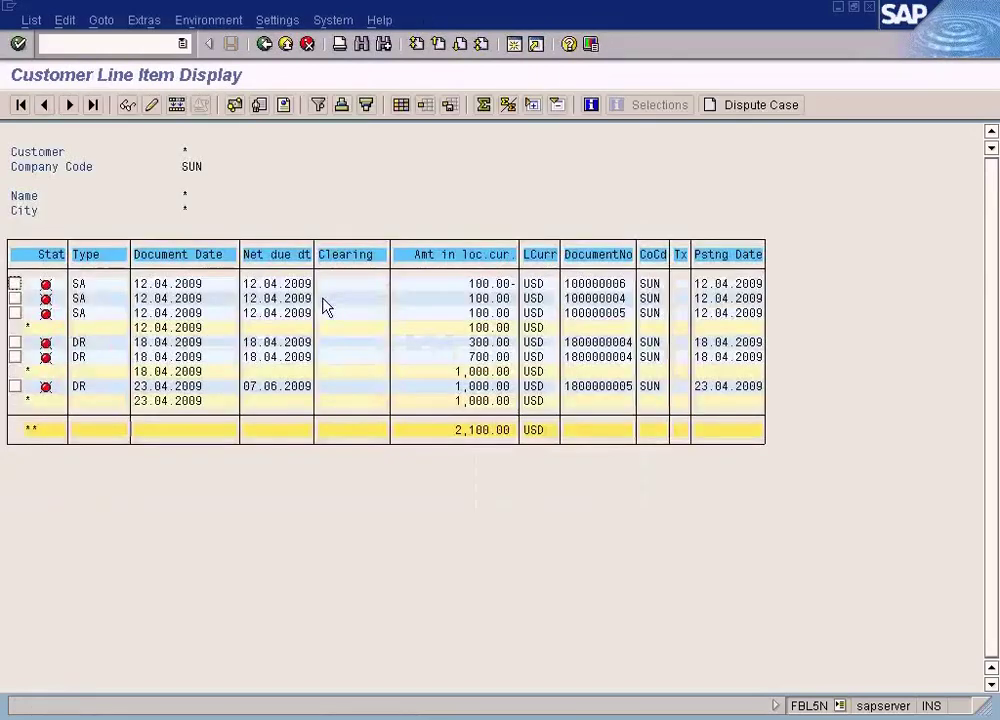
- Clear the Layout entry under List Output in the selection criteria and run the customer line item report
{"action": "left_click", "coordinate": [265, 45]}
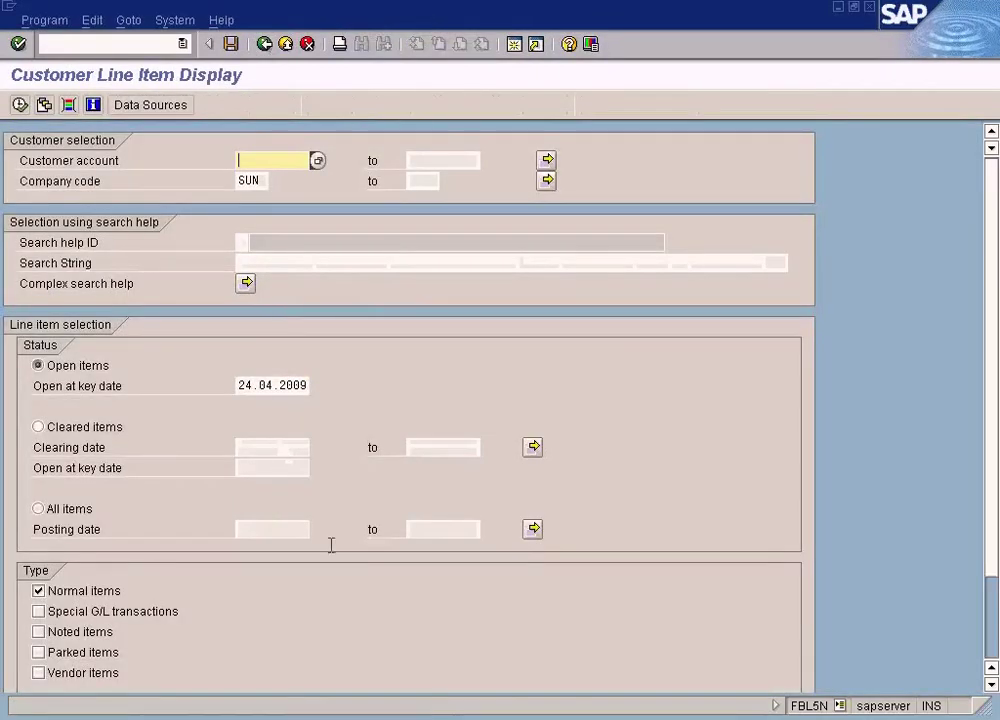
{"action": "left_click", "coordinate": [993, 642]}
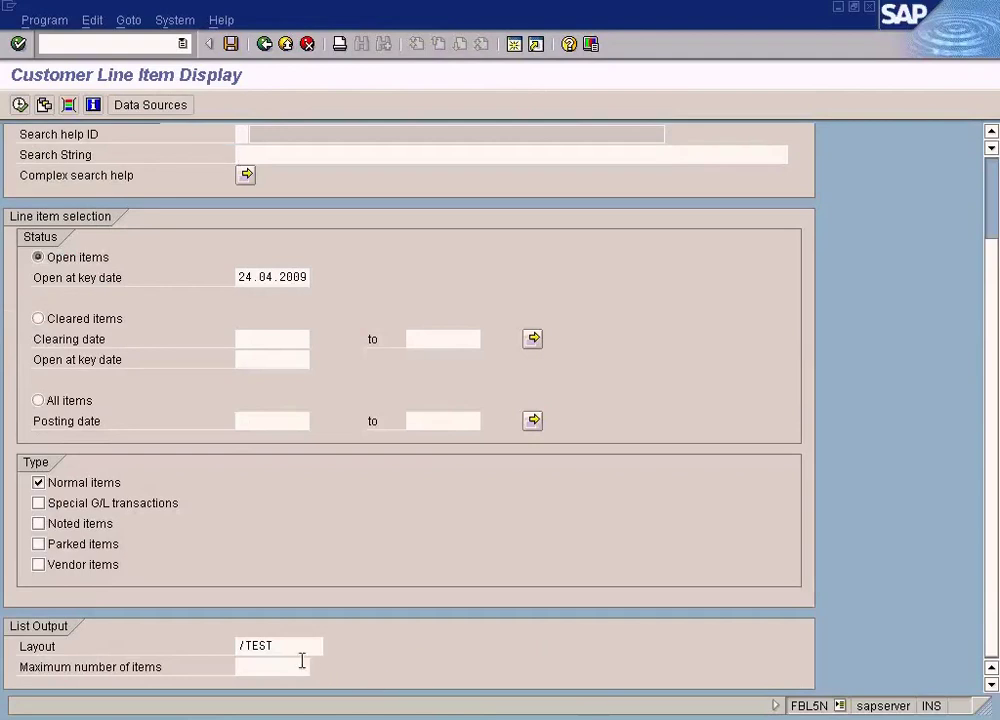
{"action": "left_click", "coordinate": [290, 650]}
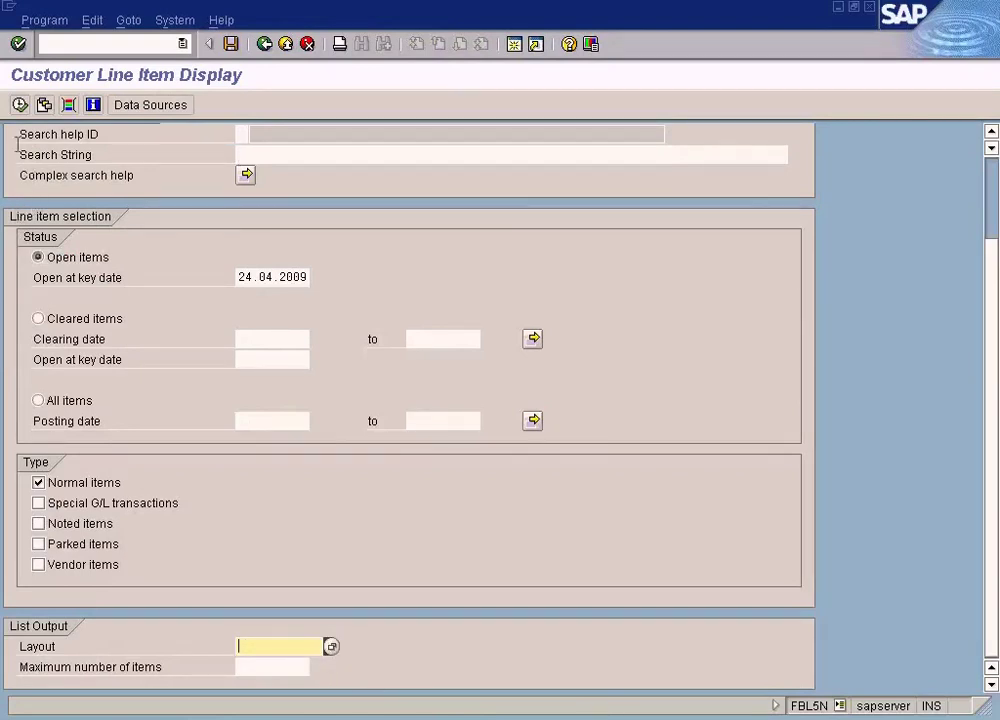
{"action": "left_click", "coordinate": [19, 104]}
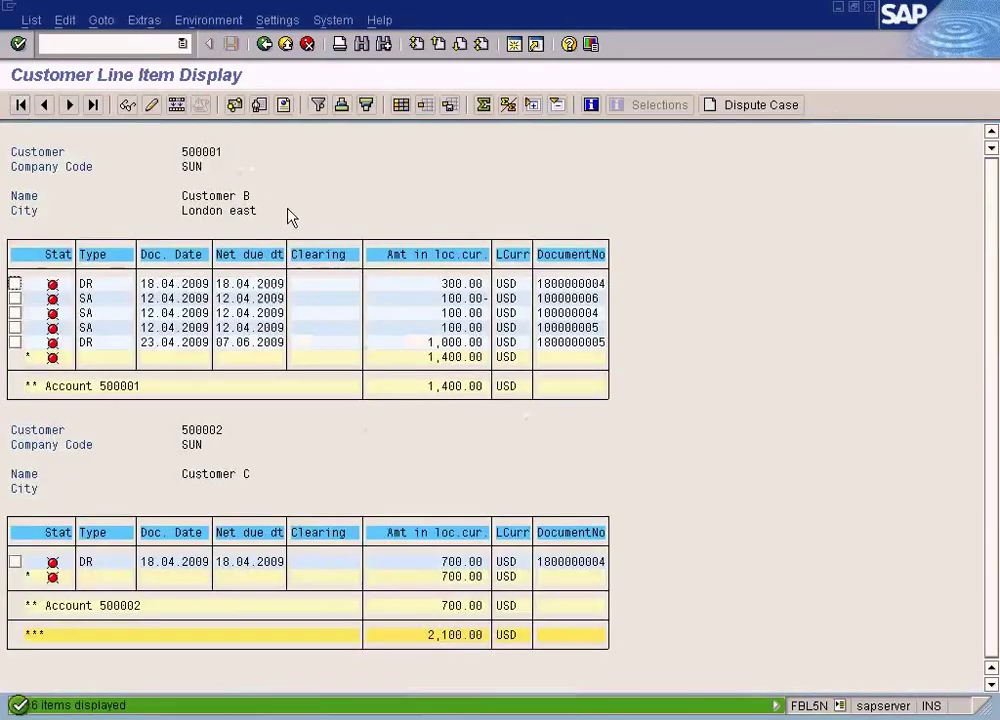
- Open the layout administration from the line item list, save the layout settings and return to the list
{"action": "left_click", "coordinate": [277, 20]}
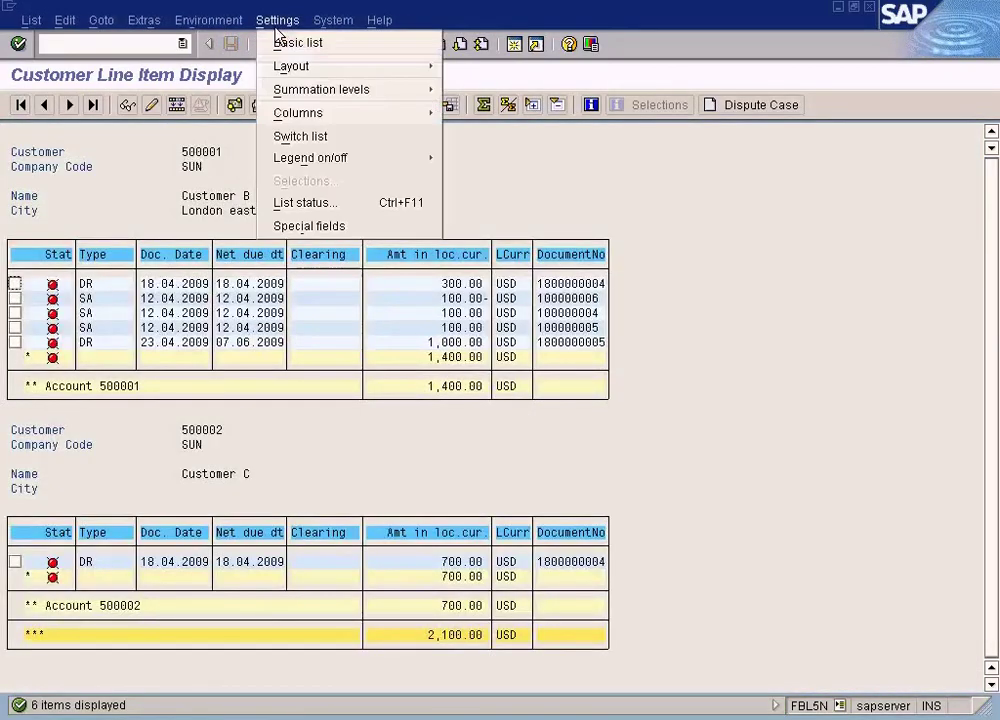
{"action": "mouse_move", "coordinate": [298, 68]}
{"action": "left_click", "coordinate": [507, 158]}
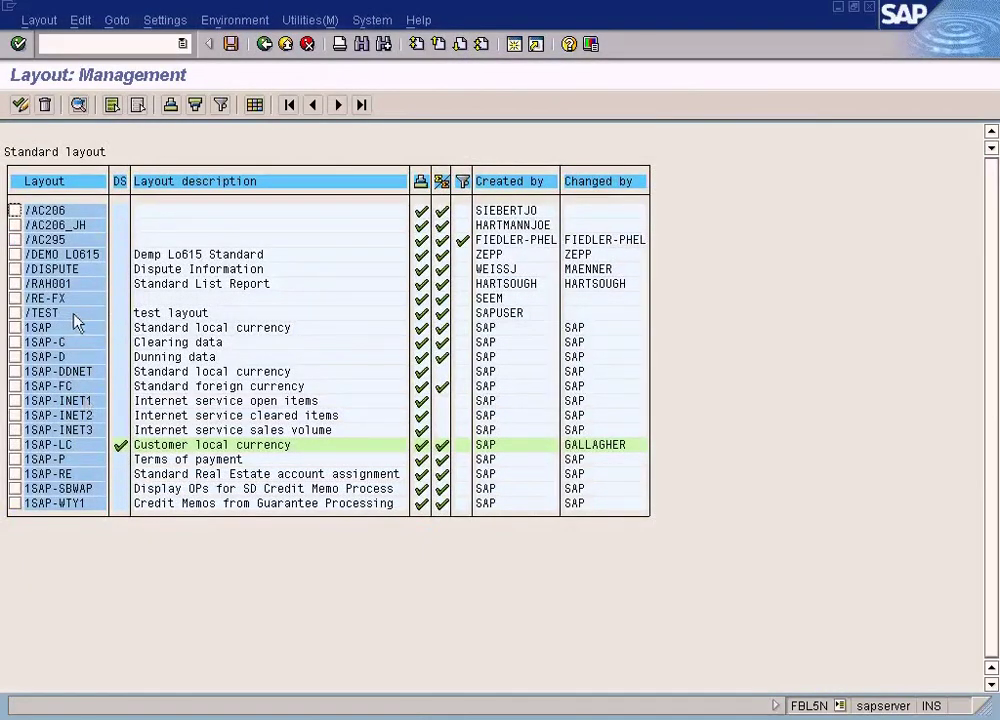
{"action": "left_click", "coordinate": [232, 46]}
{"action": "left_click", "coordinate": [264, 45]}
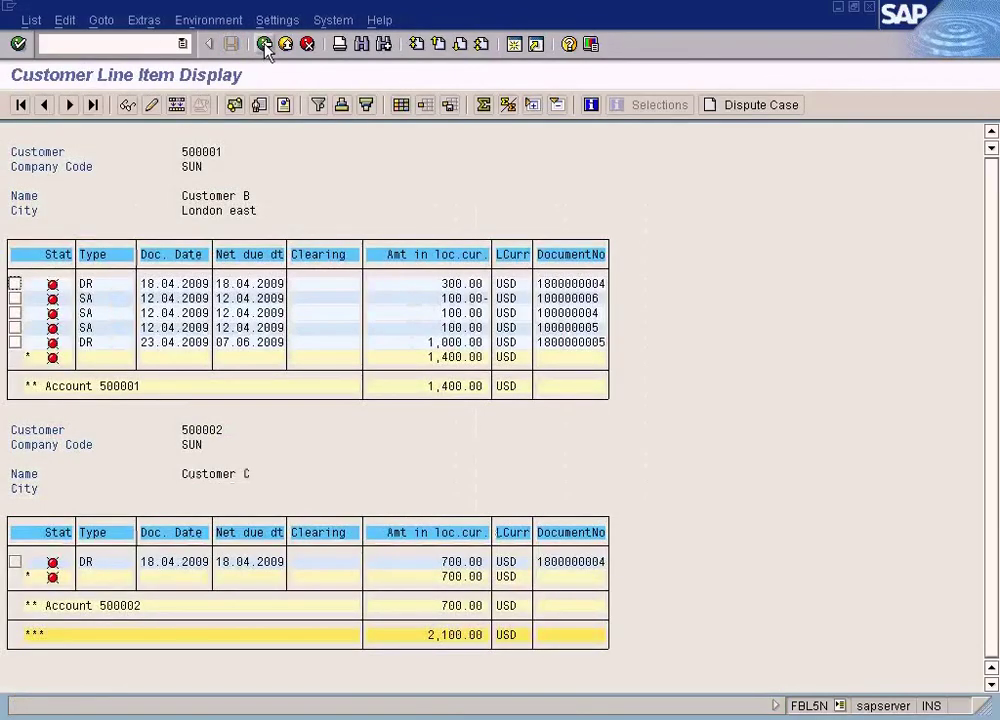
- Return to the selection criteria and rerun the customer line item report with the Layout entry left blank
{"action": "left_click", "coordinate": [264, 45]}
{"action": "scroll", "coordinate": [253, 620], "scroll_direction": "down", "scroll_amount": 2}
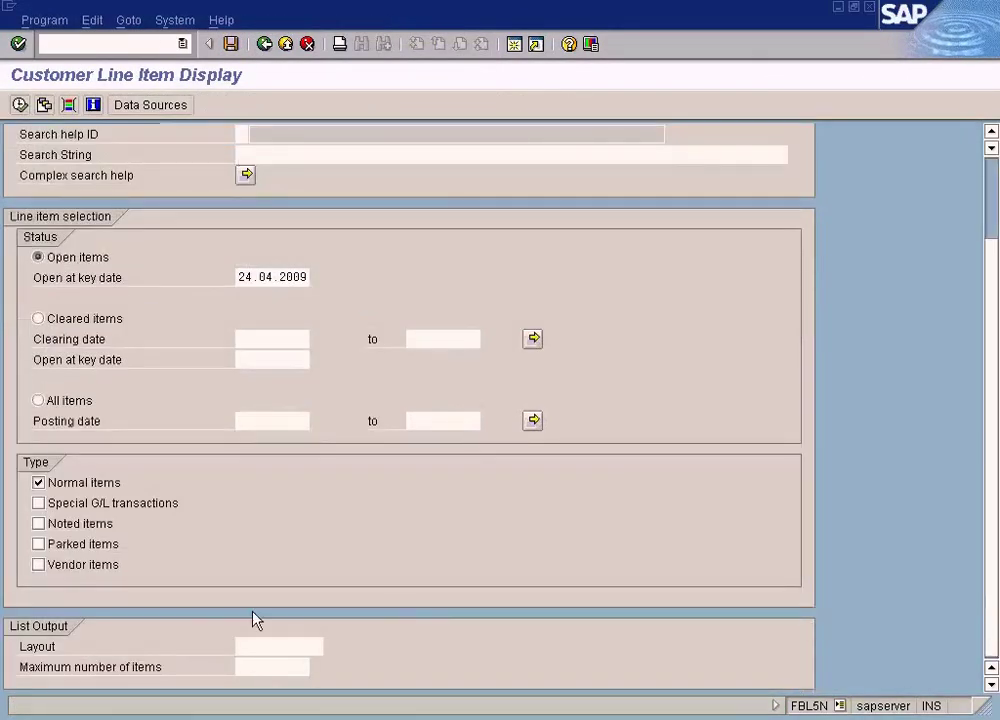
{"action": "left_click", "coordinate": [19, 104]}
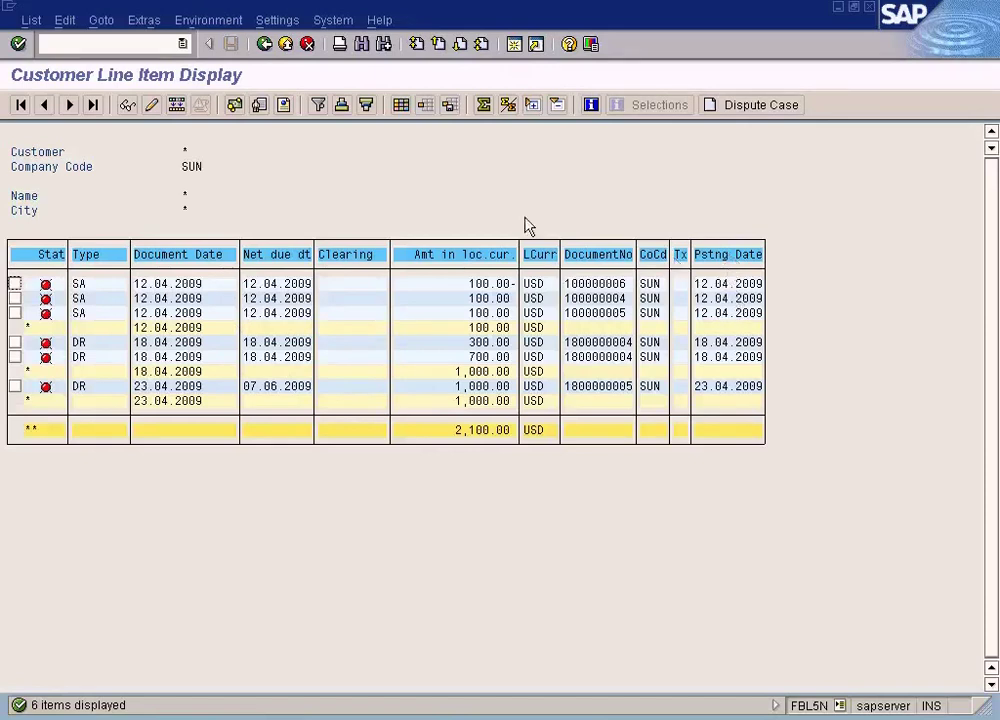
- Check which layout is marked as the default setting in the layout administration, and return to the line item list
{"action": "left_click", "coordinate": [237, 22]}
{"action": "mouse_move", "coordinate": [276, 28]}
{"action": "mouse_move", "coordinate": [290, 66]}
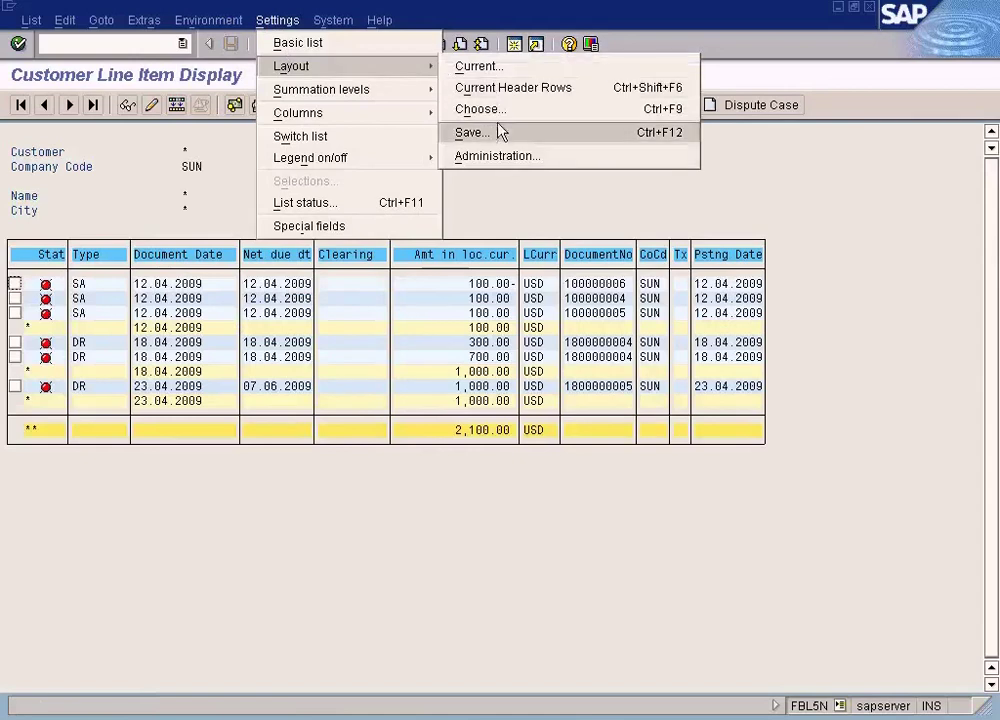
{"action": "left_click", "coordinate": [500, 157]}
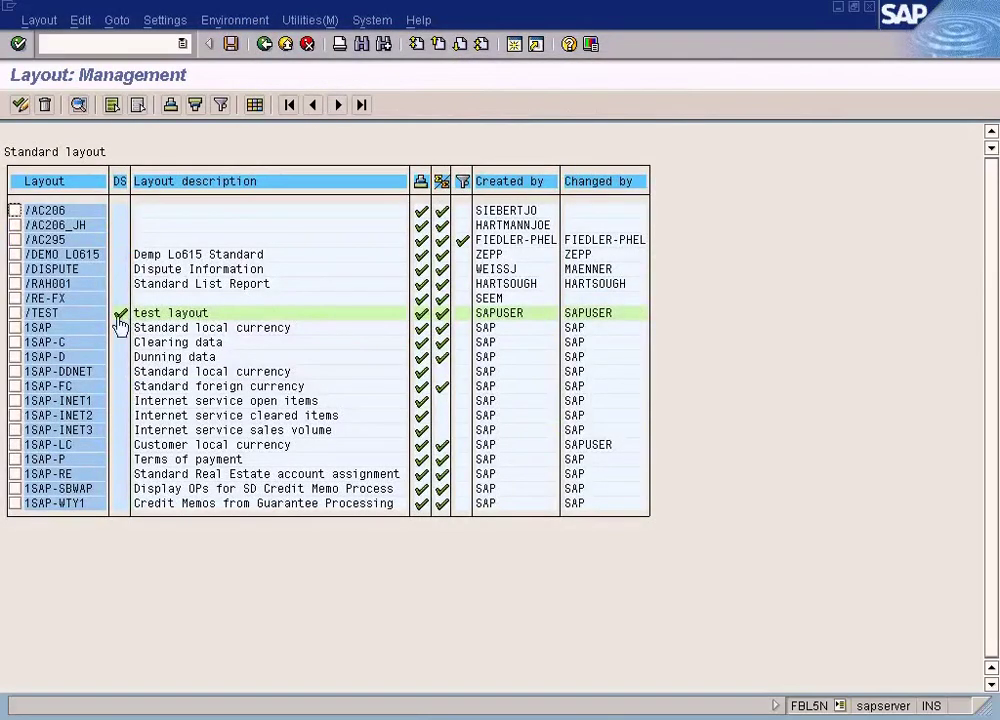
{"action": "left_click", "coordinate": [264, 44]}
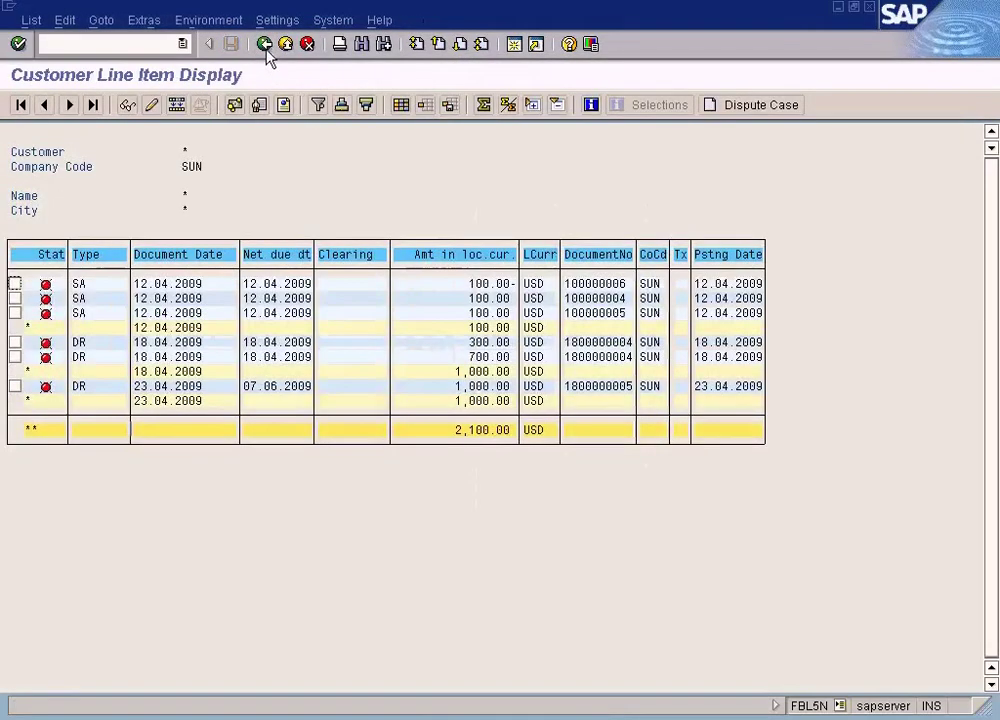
- Go back to the selection criteria, check the List Output settings, and execute the line item report again
{"action": "left_click", "coordinate": [264, 44]}
{"action": "scroll", "coordinate": [995, 617], "scroll_direction": "down", "scroll_amount": 3}
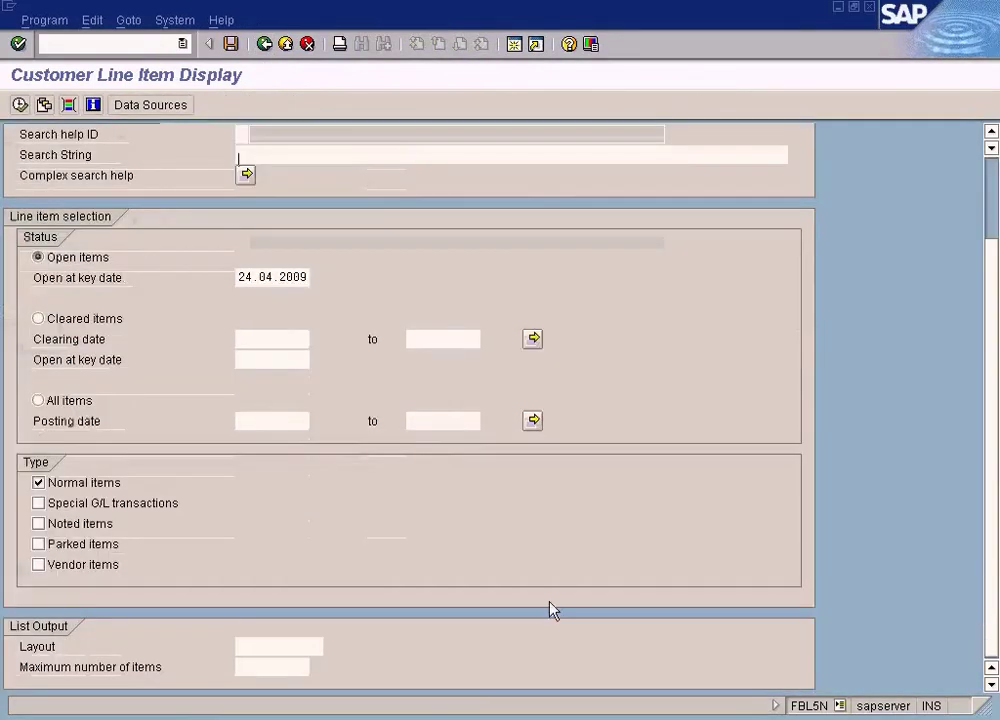
{"action": "left_click", "coordinate": [19, 104]}
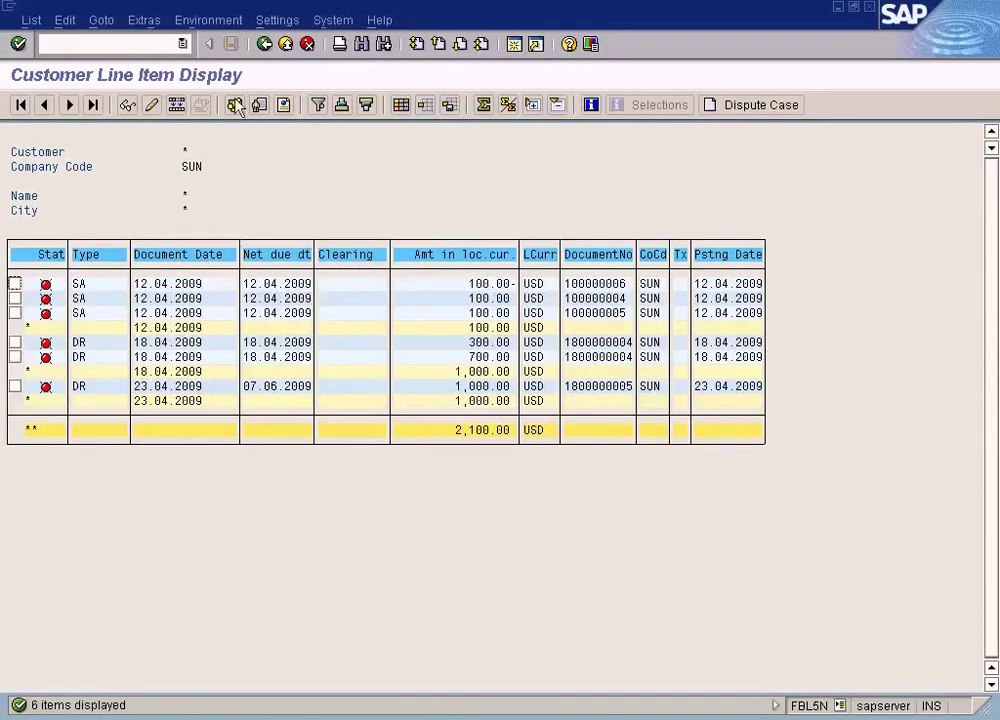
- In the layout administration, move the default setting from /TEST to 1SAP-LC, clear it there, save the layouts and return to the list
{"action": "left_click", "coordinate": [238, 20]}
{"action": "mouse_move", "coordinate": [272, 20]}
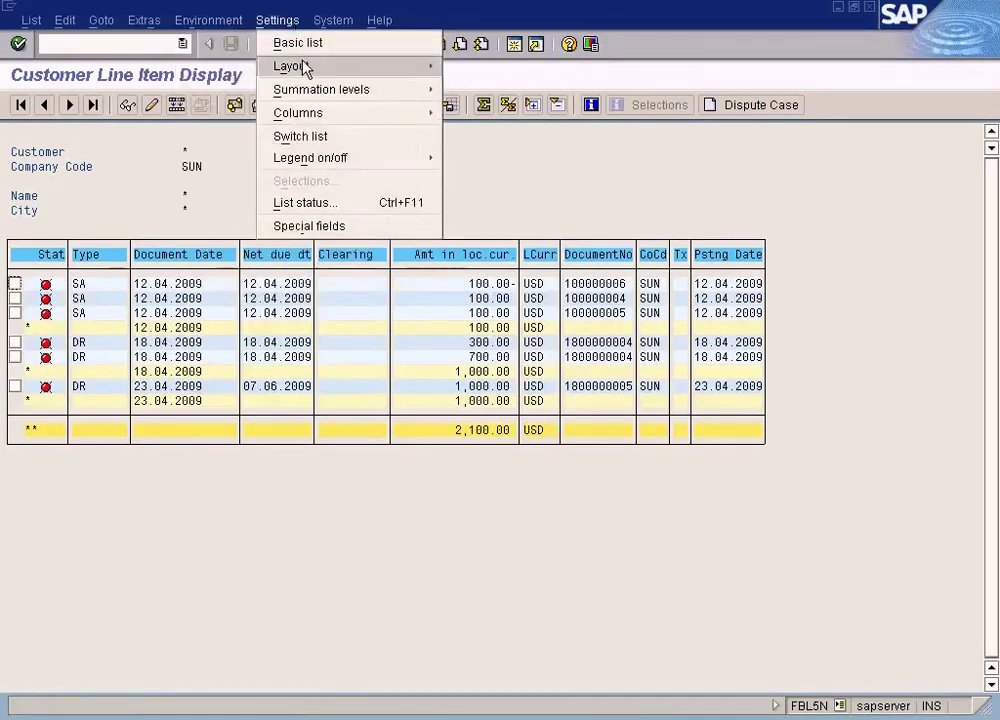
{"action": "mouse_move", "coordinate": [305, 66]}
{"action": "left_click", "coordinate": [547, 156]}
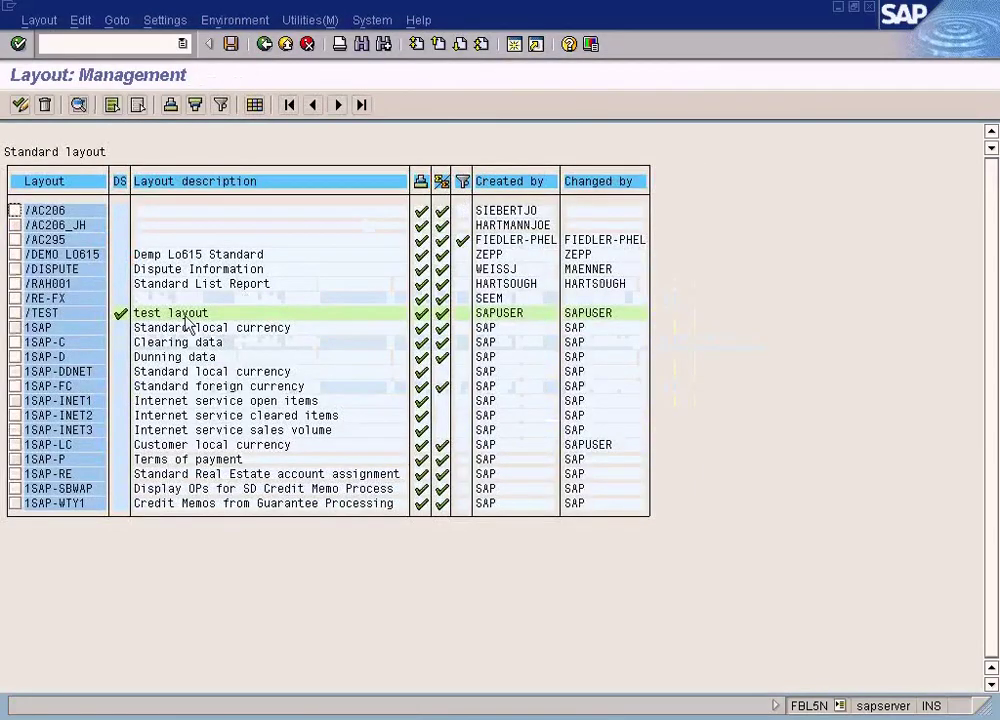
{"action": "left_click", "coordinate": [121, 446]}
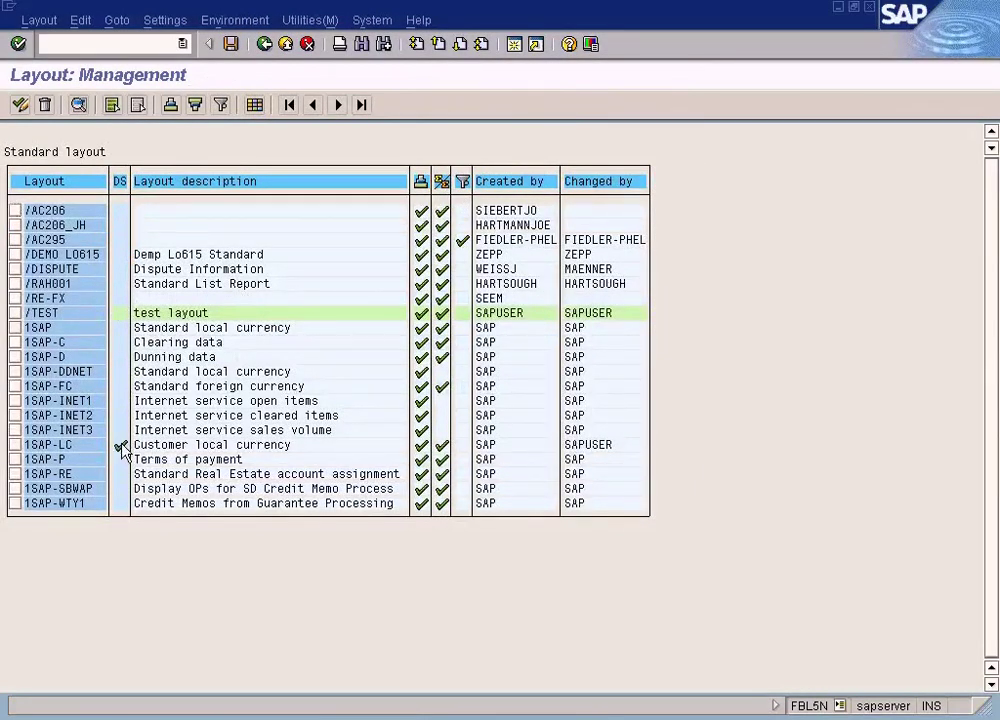
{"action": "left_click", "coordinate": [230, 44]}
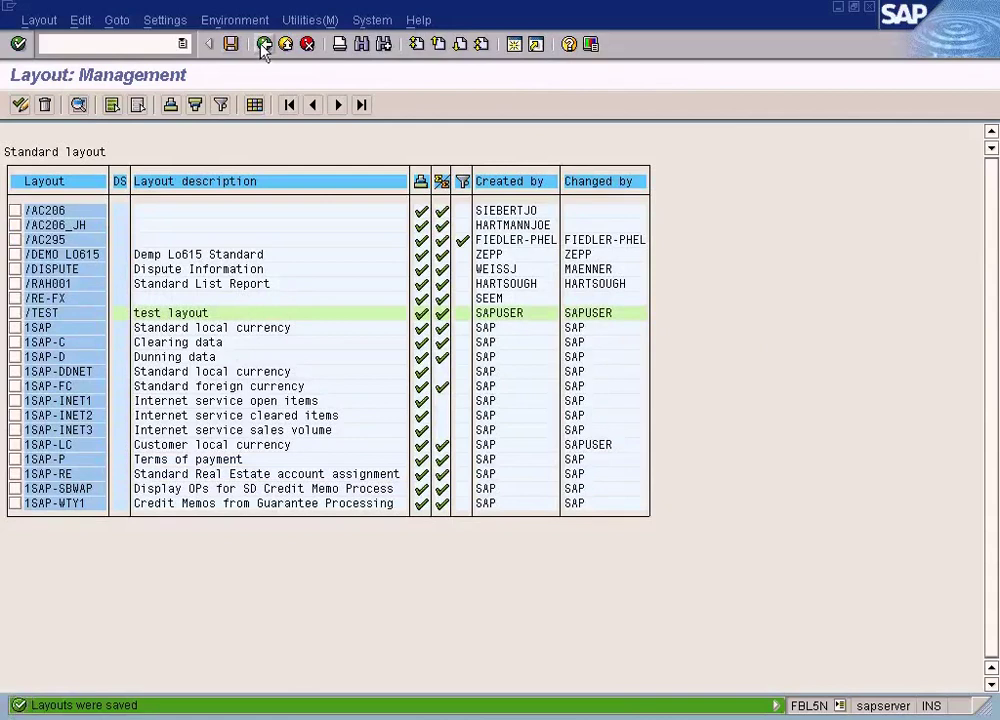
{"action": "left_click", "coordinate": [264, 44]}
- Delete layout /TEST in the layout administration, save the change and return to the line item list
{"action": "left_click", "coordinate": [276, 20]}
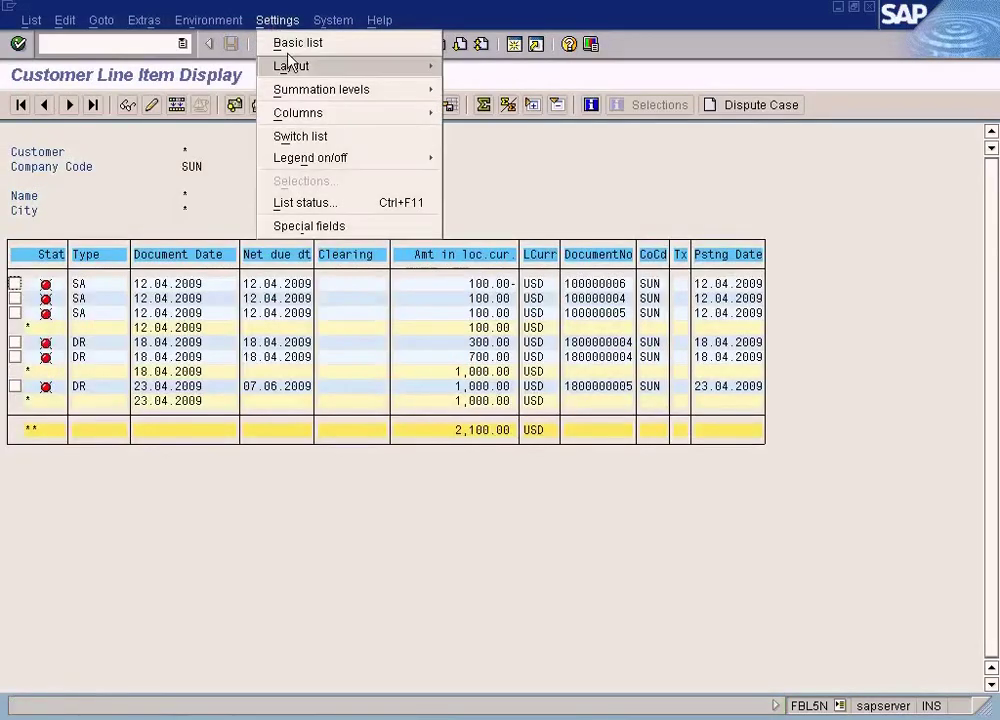
{"action": "mouse_move", "coordinate": [290, 66]}
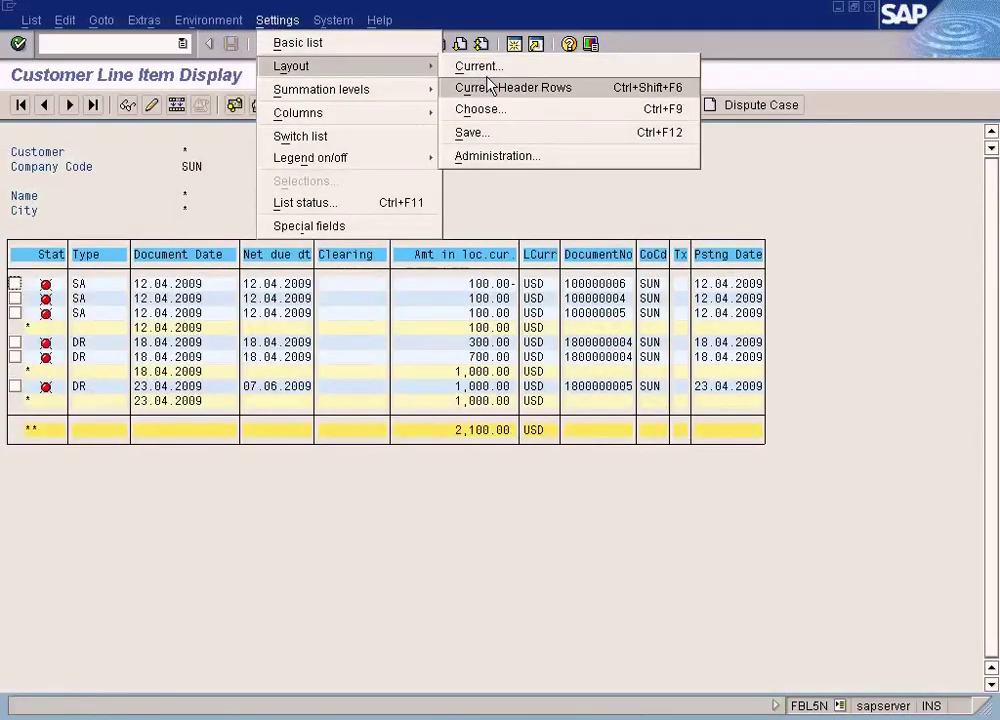
{"action": "left_click", "coordinate": [489, 158]}
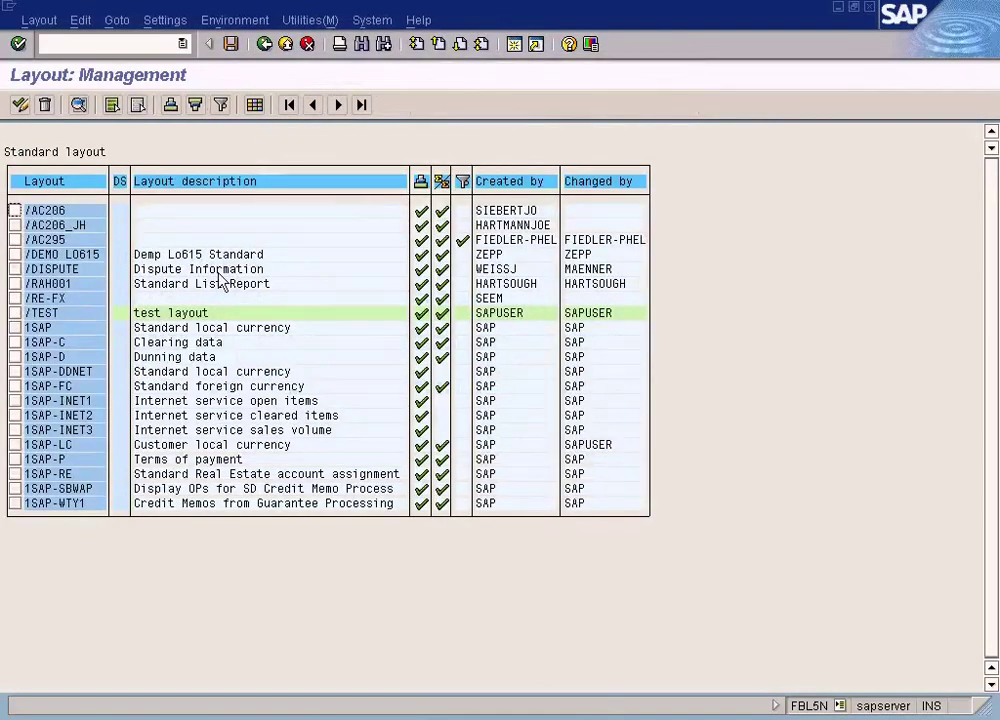
{"action": "left_click", "coordinate": [15, 313]}
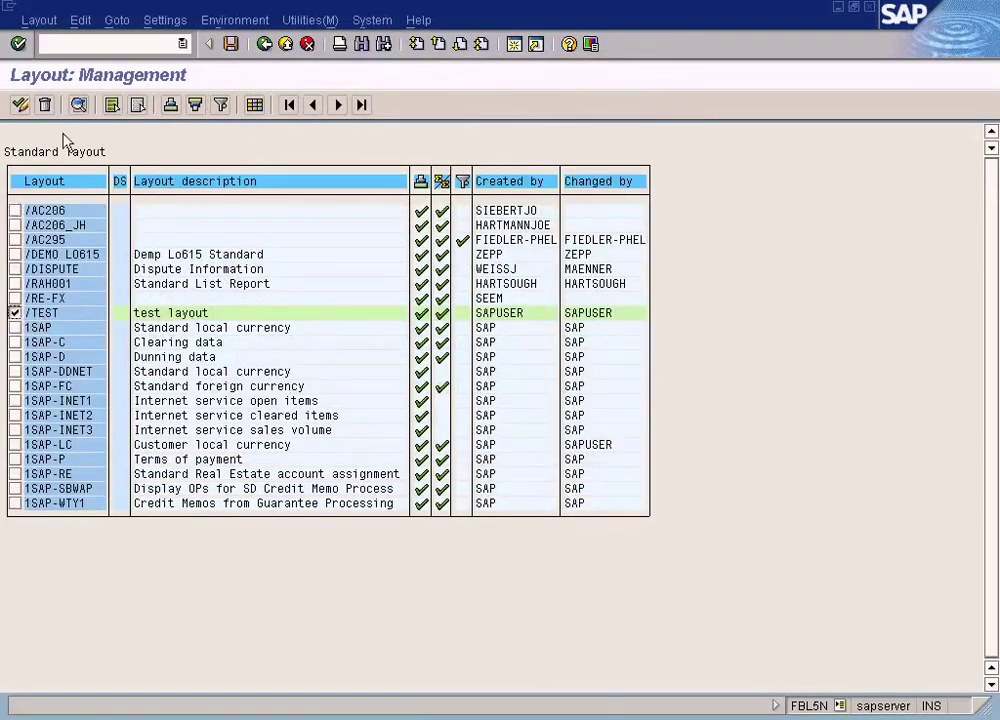
{"action": "left_click", "coordinate": [45, 105]}
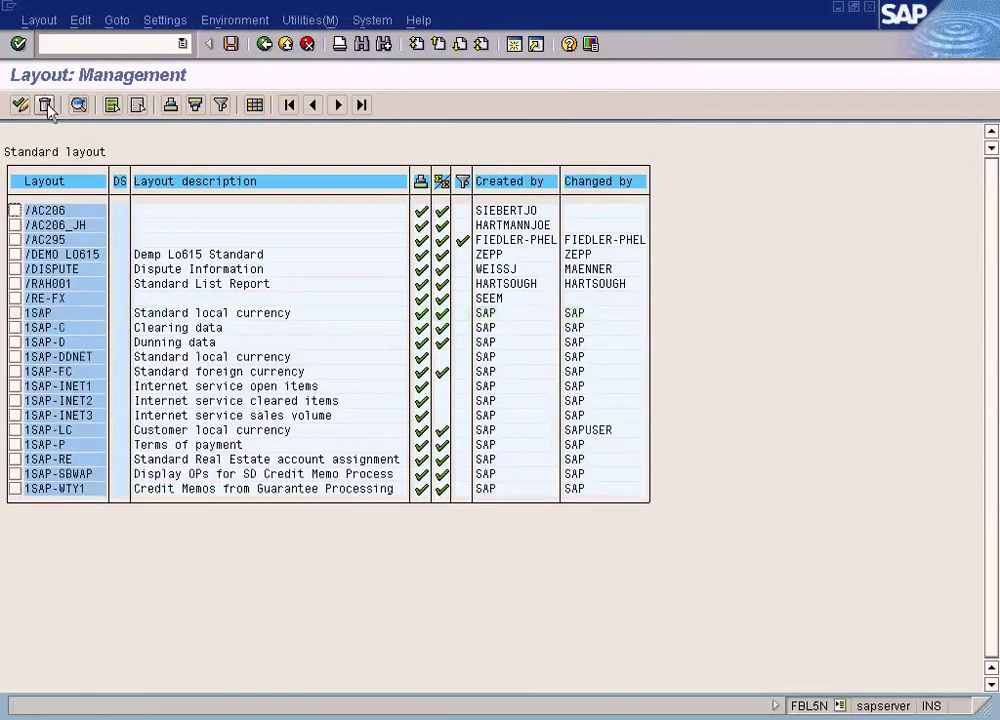
{"action": "left_click", "coordinate": [230, 45]}
{"action": "left_click", "coordinate": [265, 45]}
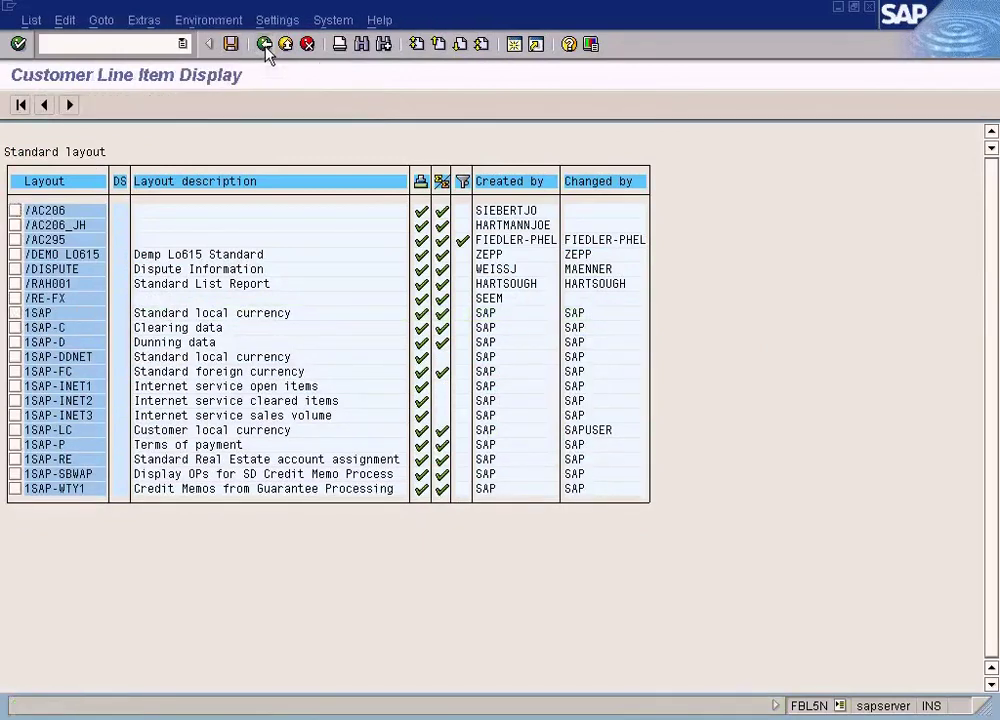
- Check the list of selectable layouts for the deleted /TEST layout, and close it without choosing one
{"action": "left_click", "coordinate": [425, 105]}
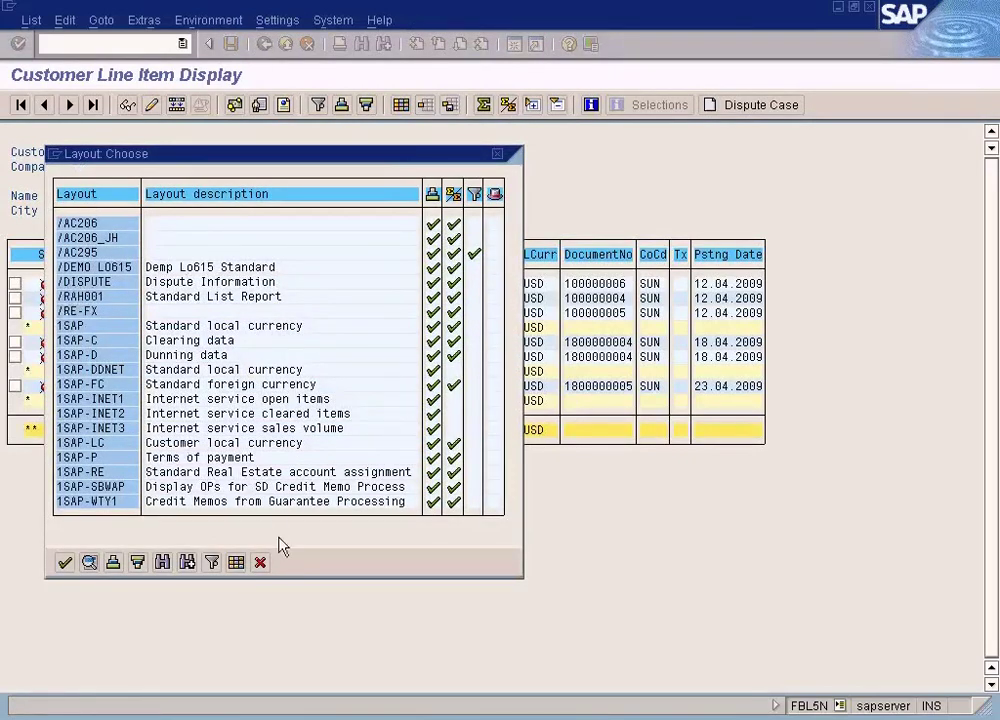
{"action": "left_click", "coordinate": [260, 568]}
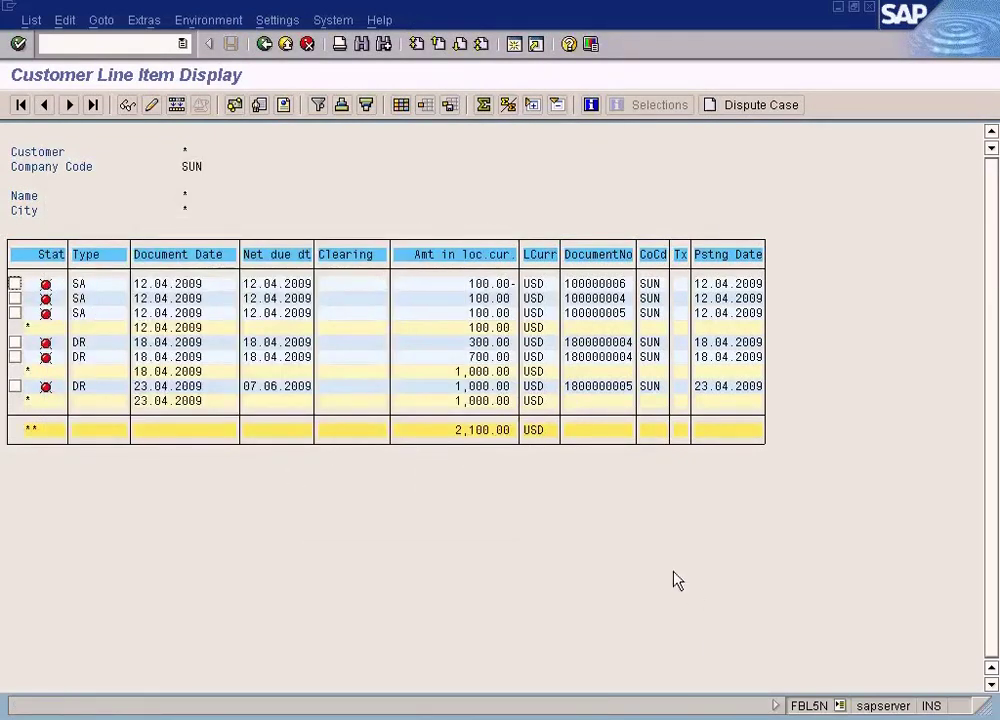
{"action": "left_click", "coordinate": [727, 708]}
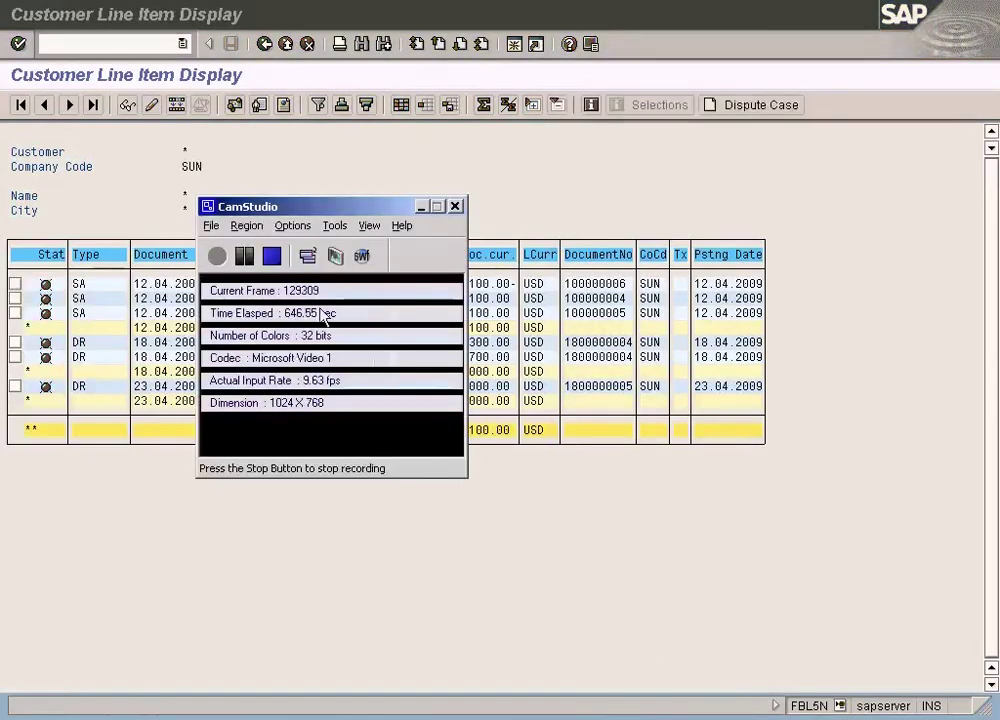